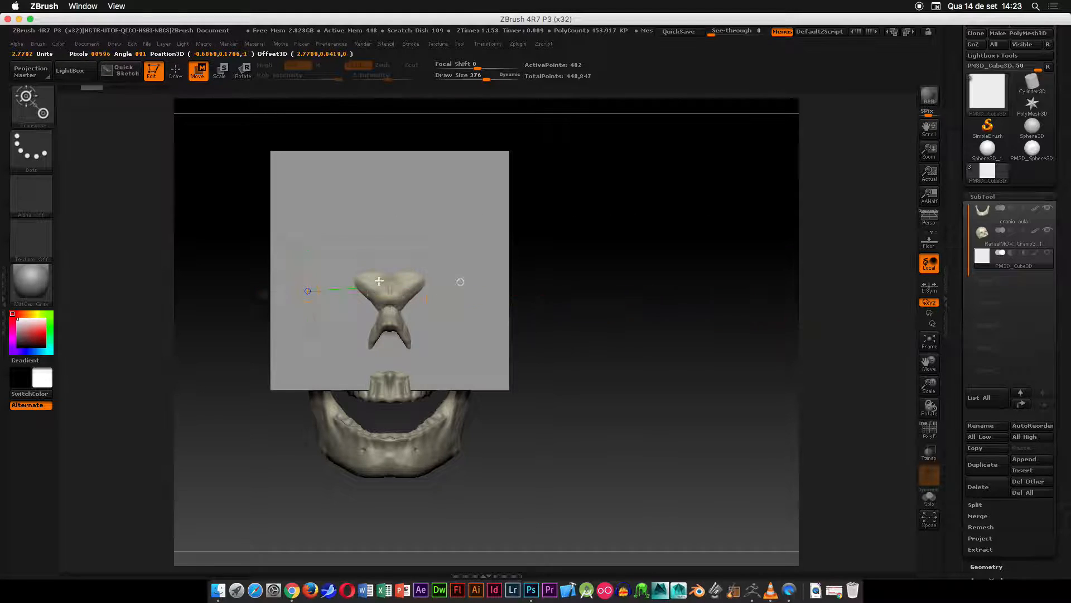
Place a horizontal transpose line about 1.68 units long on the cube, starting at the centre of the skull's brow
{"action": "left_click_drag", "start_coordinate": [724, 318], "coordinate": [710, 344]}
{"action": "left_click_drag", "start_coordinate": [367, 231], "coordinate": [661, 255], "text": "shift"}
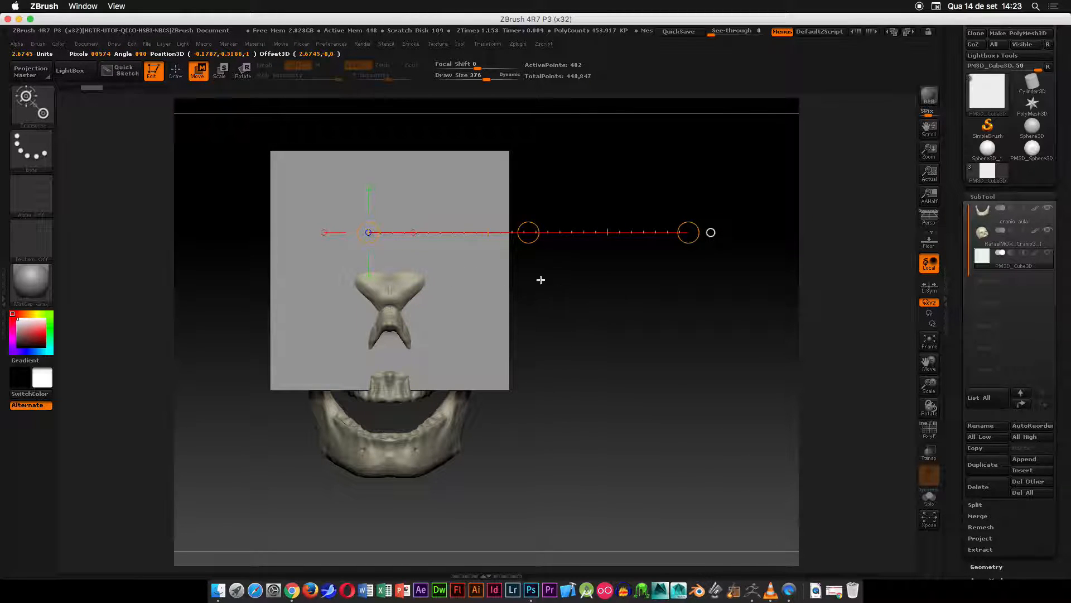
{"action": "left_click_drag", "start_coordinate": [393, 285], "coordinate": [719, 288], "text": "shift"}
{"action": "left_click_drag", "start_coordinate": [364, 220], "coordinate": [697, 221], "text": "shift"}
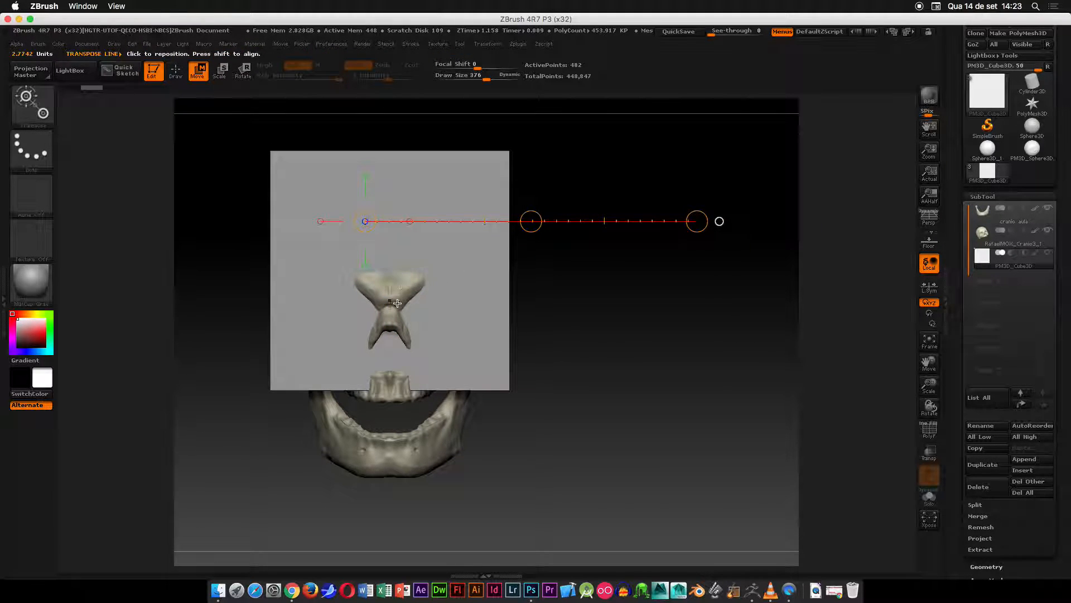
{"action": "left_click_drag", "start_coordinate": [384, 284], "coordinate": [584, 281], "text": "shift"}
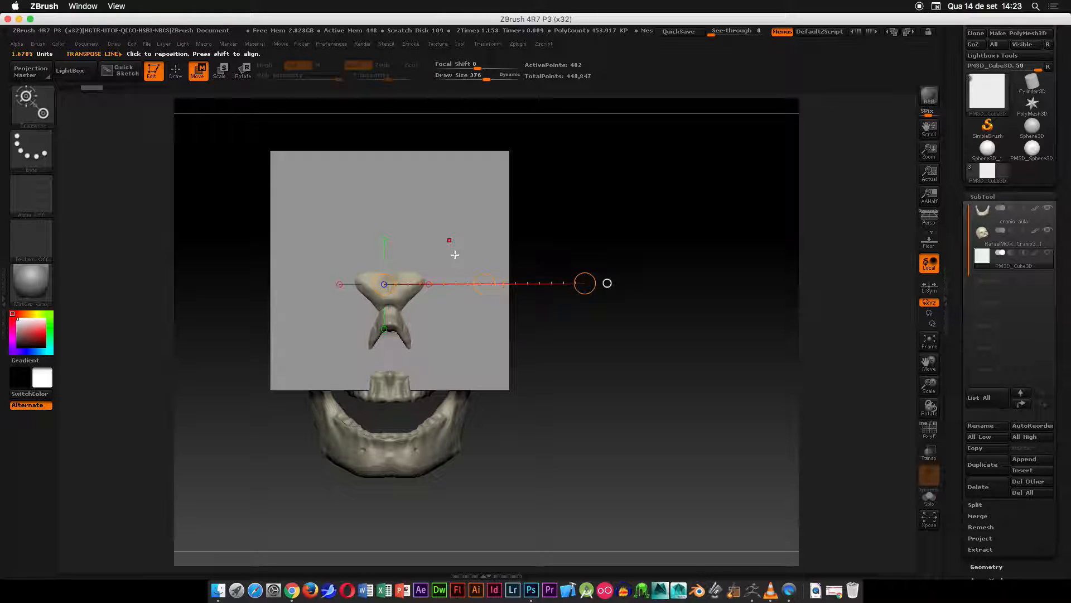
From a side view, align the transpose line with the cube's depth and flatten the cube toward the face
{"action": "left_click_drag", "start_coordinate": [710, 254], "coordinate": [686, 253], "text": "shift"}
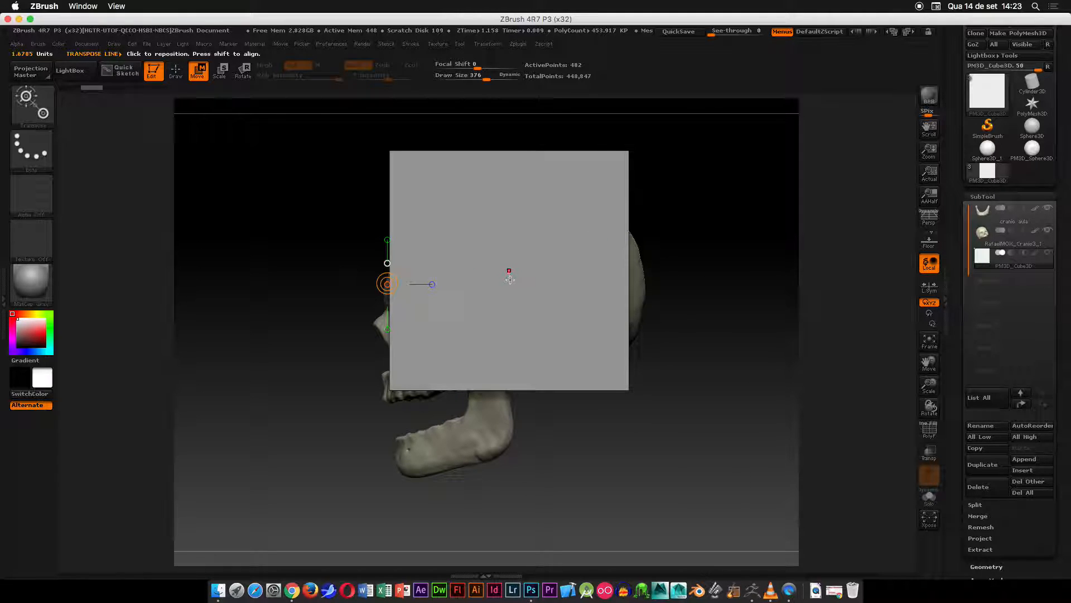
{"action": "left_click_drag", "start_coordinate": [700, 289], "coordinate": [770, 234]}
{"action": "right_click_drag", "start_coordinate": [770, 234], "coordinate": [689, 293], "text": "ctrl"}
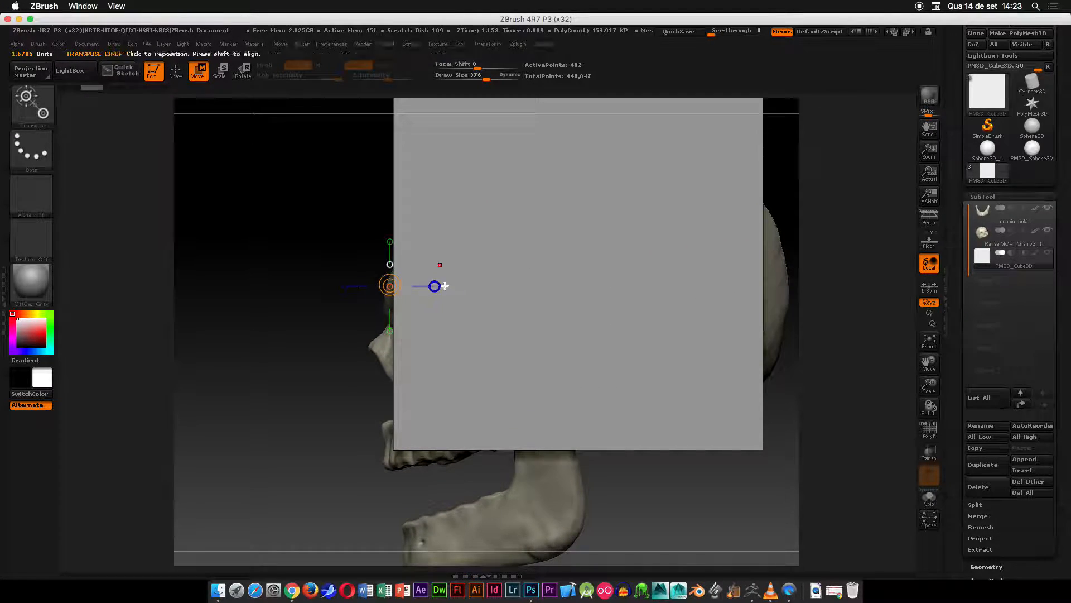
{"action": "left_click", "coordinate": [435, 287]}
{"action": "left_click_drag", "start_coordinate": [810, 310], "coordinate": [771, 304], "text": "alt"}
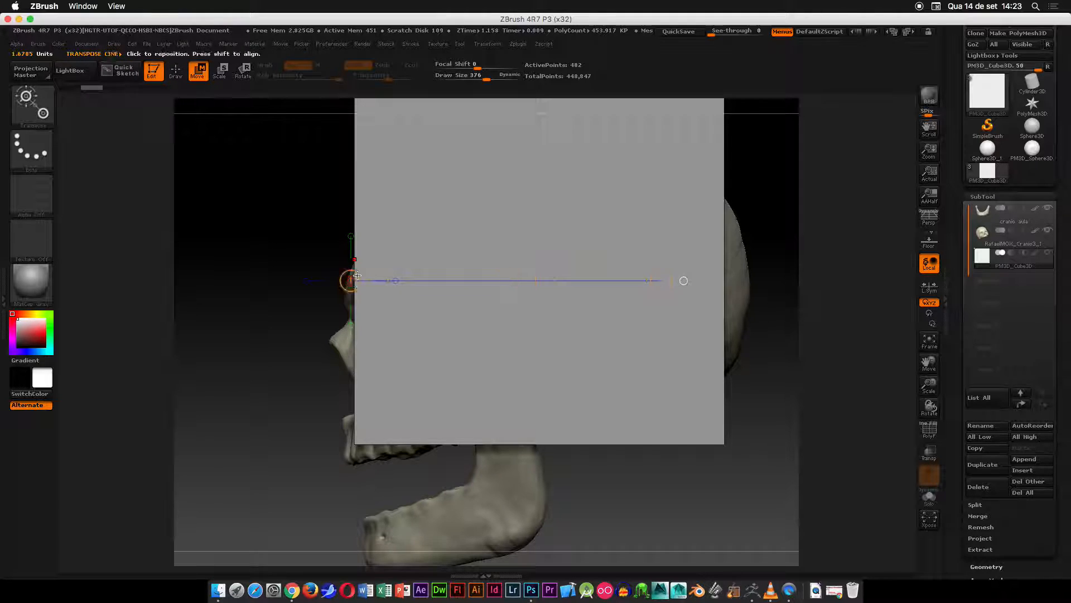
{"action": "mouse_move", "coordinate": [300, 249]}
{"action": "left_mouse_down", "text": "alt"}
{"action": "mouse_move", "coordinate": [313, 291]}
{"action": "mouse_move", "coordinate": [279, 225]}
{"action": "mouse_move", "coordinate": [297, 269]}
{"action": "left_mouse_up", "text": "alt"}
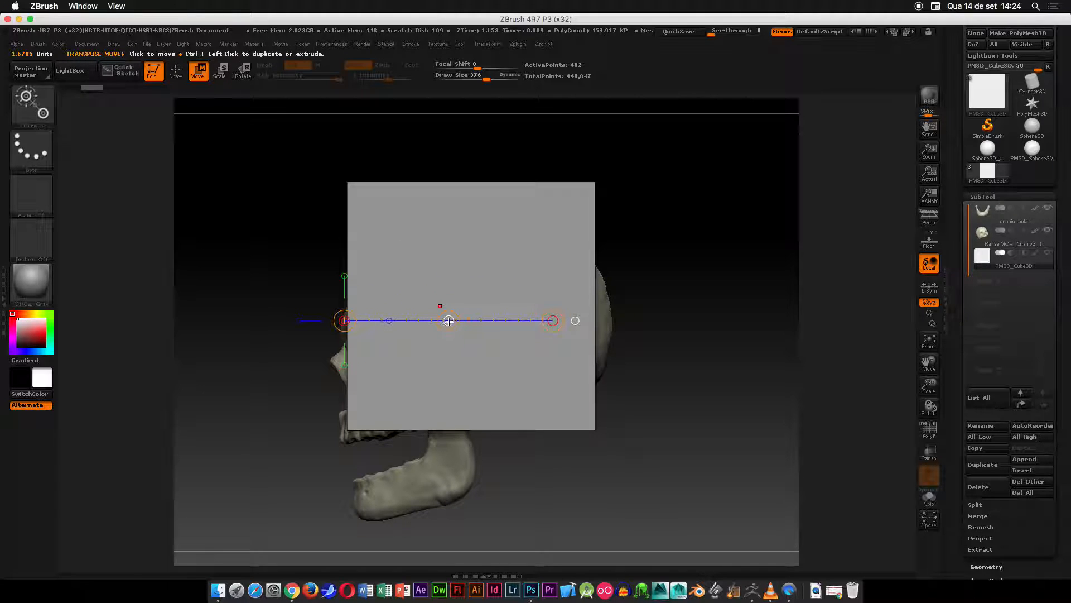
{"action": "mouse_move", "coordinate": [448, 320]}
{"action": "left_mouse_down"}
{"action": "mouse_move", "coordinate": [509, 306]}
{"action": "mouse_move", "coordinate": [370, 256]}
{"action": "mouse_move", "coordinate": [603, 263]}
{"action": "mouse_move", "coordinate": [442, 302]}
{"action": "mouse_move", "coordinate": [448, 320]}
{"action": "left_mouse_up"}
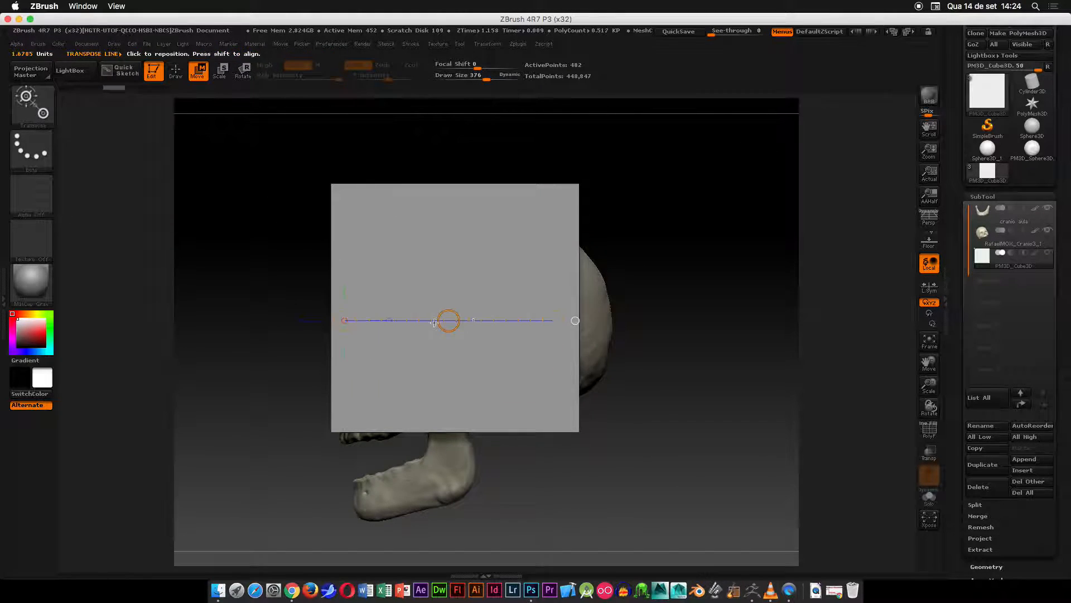
{"action": "left_click_drag", "start_coordinate": [548, 322], "coordinate": [376, 309]}
Try to narrow the cube in front view from an off-centre horizontal transpose line, and undo the scaling
{"action": "left_click_drag", "start_coordinate": [554, 189], "coordinate": [633, 175]}
{"action": "left_click_drag", "start_coordinate": [614, 321], "coordinate": [614, 373], "text": "alt"}
{"action": "left_click_drag", "start_coordinate": [440, 342], "coordinate": [710, 345]}
{"action": "mouse_move", "coordinate": [345, 275]}
{"action": "left_mouse_down"}
{"action": "mouse_move", "coordinate": [844, 311]}
{"action": "mouse_move", "coordinate": [359, 279]}
{"action": "mouse_move", "coordinate": [794, 293]}
{"action": "mouse_move", "coordinate": [784, 290]}
{"action": "left_mouse_up"}
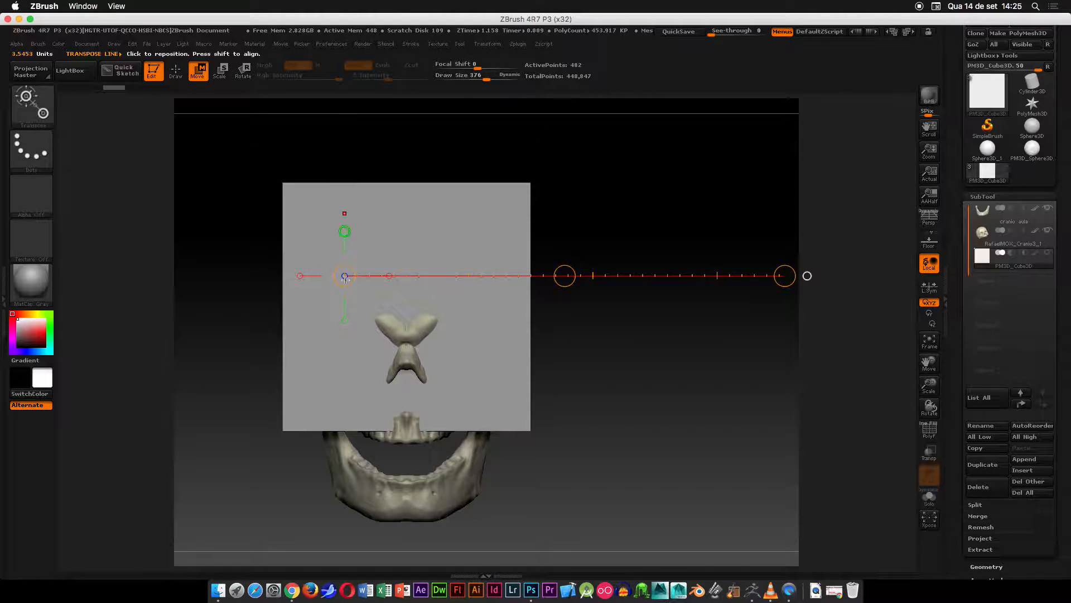
{"action": "left_click_drag", "start_coordinate": [784, 276], "coordinate": [404, 272]}
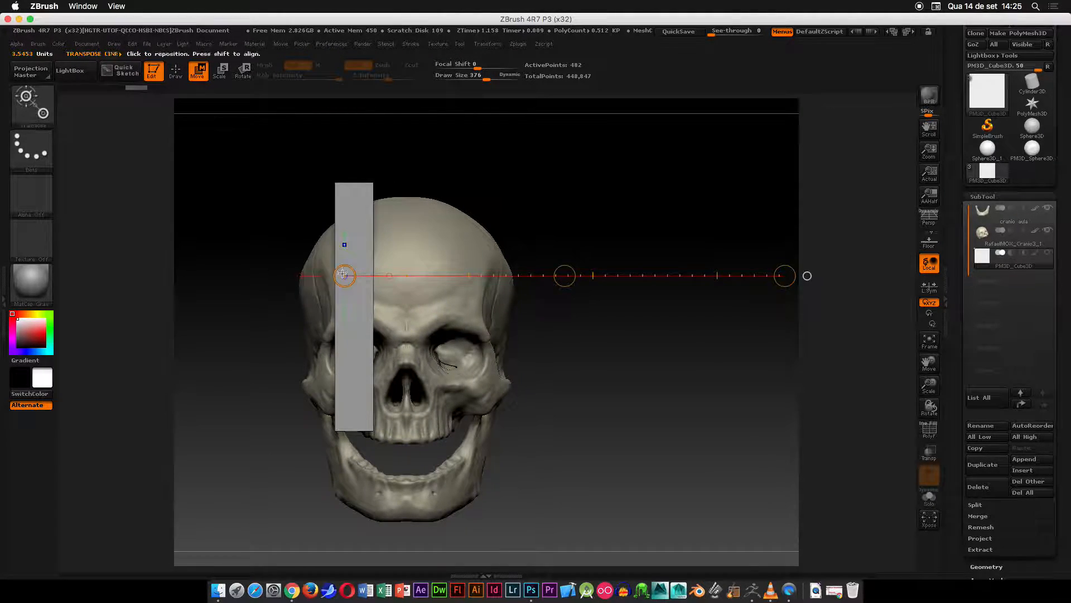
{"action": "key", "text": "ctrl+z"}
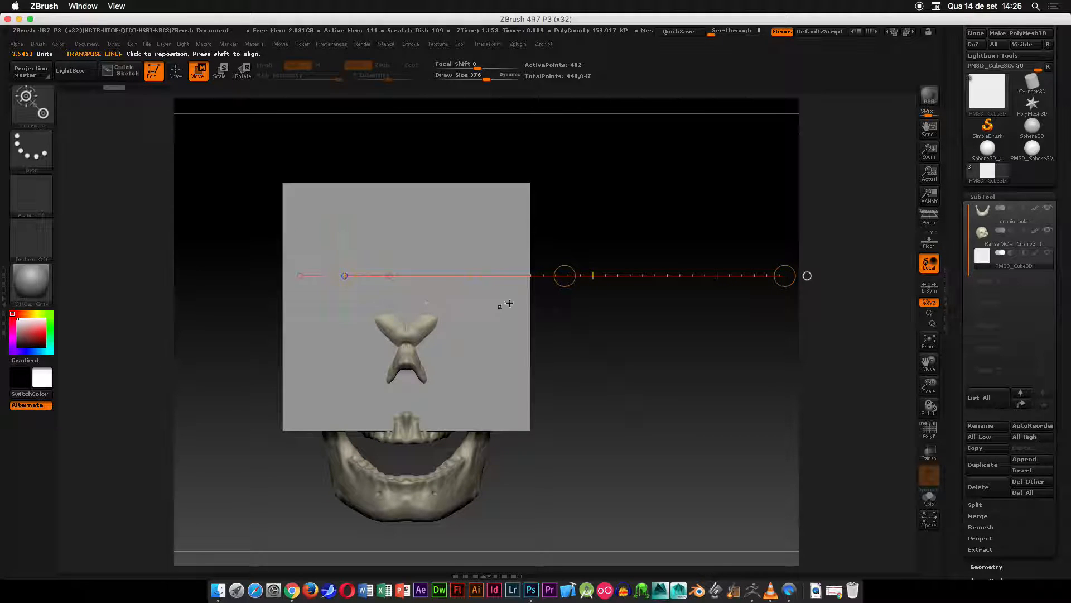
Narrow the cube into a vertical bar centred on the skull's midline, using a horizontal transpose line drawn from the centre
{"action": "left_click_drag", "start_coordinate": [500, 307], "coordinate": [808, 307]}
{"action": "mouse_move", "coordinate": [514, 223]}
{"action": "left_mouse_down", "text": "shift"}
{"action": "mouse_move", "coordinate": [836, 251]}
{"action": "mouse_move", "coordinate": [794, 227]}
{"action": "mouse_move", "coordinate": [574, 233]}
{"action": "mouse_move", "coordinate": [833, 224]}
{"action": "left_mouse_up", "text": "shift"}
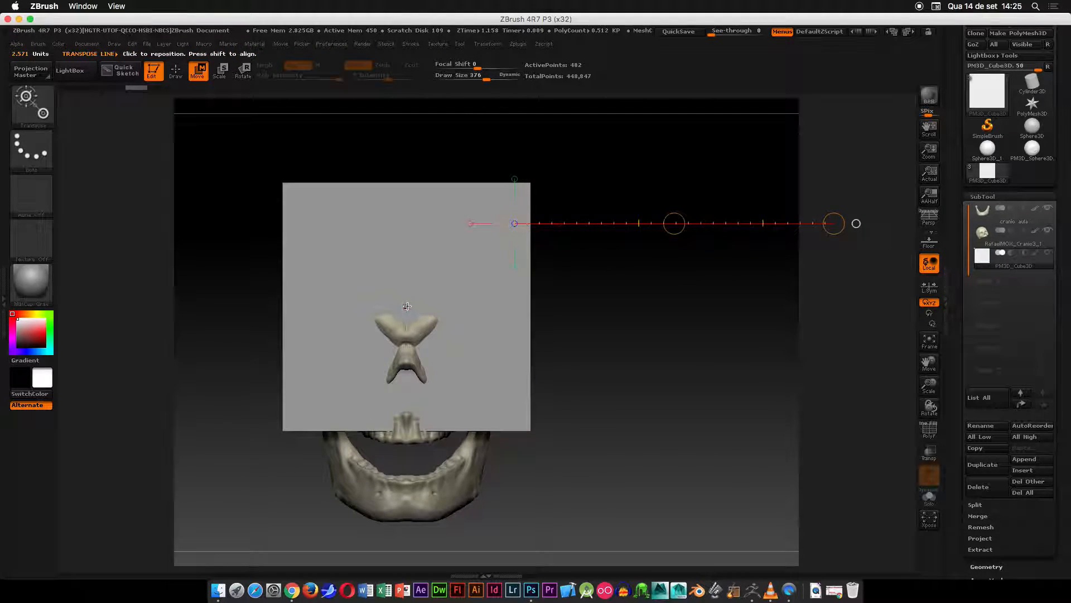
{"action": "mouse_move", "coordinate": [406, 303]}
{"action": "left_mouse_down", "text": "shift"}
{"action": "mouse_move", "coordinate": [830, 306]}
{"action": "mouse_move", "coordinate": [553, 277]}
{"action": "mouse_move", "coordinate": [461, 280]}
{"action": "left_mouse_up", "text": "shift"}
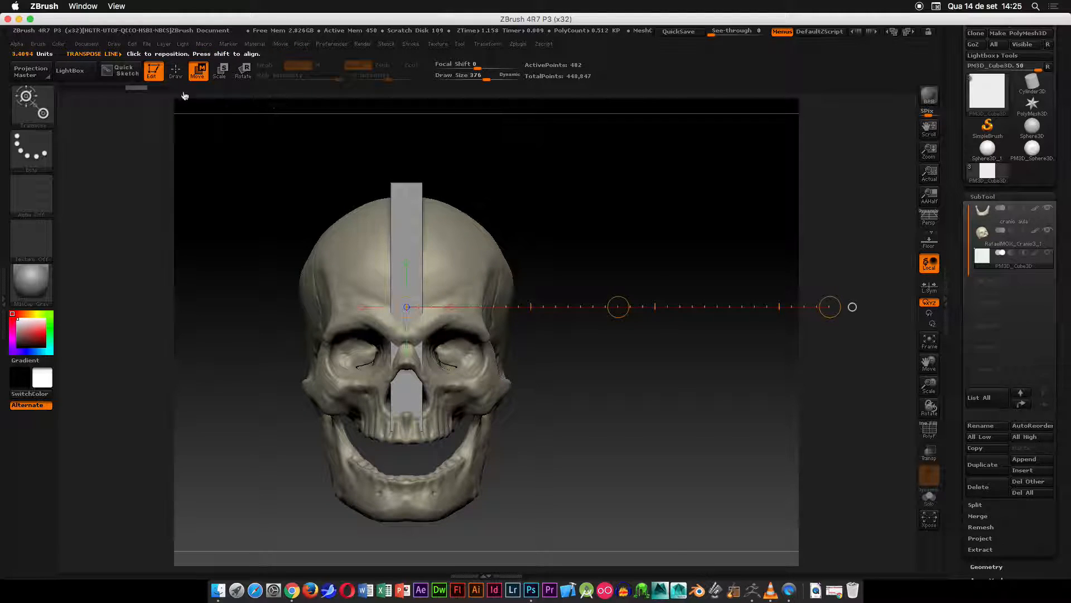
Place a vertical transpose line about 2.05 units long on the bar, running from the nose up past the skull
{"action": "left_click", "coordinate": [406, 263]}
{"action": "left_click_drag", "start_coordinate": [485, 264], "coordinate": [478, 327], "text": "alt"}
{"action": "key", "text": "ctrl+z"}
{"action": "mouse_move", "coordinate": [600, 213]}
{"action": "right_mouse_down", "text": "alt"}
{"action": "mouse_move", "coordinate": [588, 273]}
{"action": "mouse_move", "coordinate": [532, 167]}
{"action": "right_mouse_up", "text": "alt"}
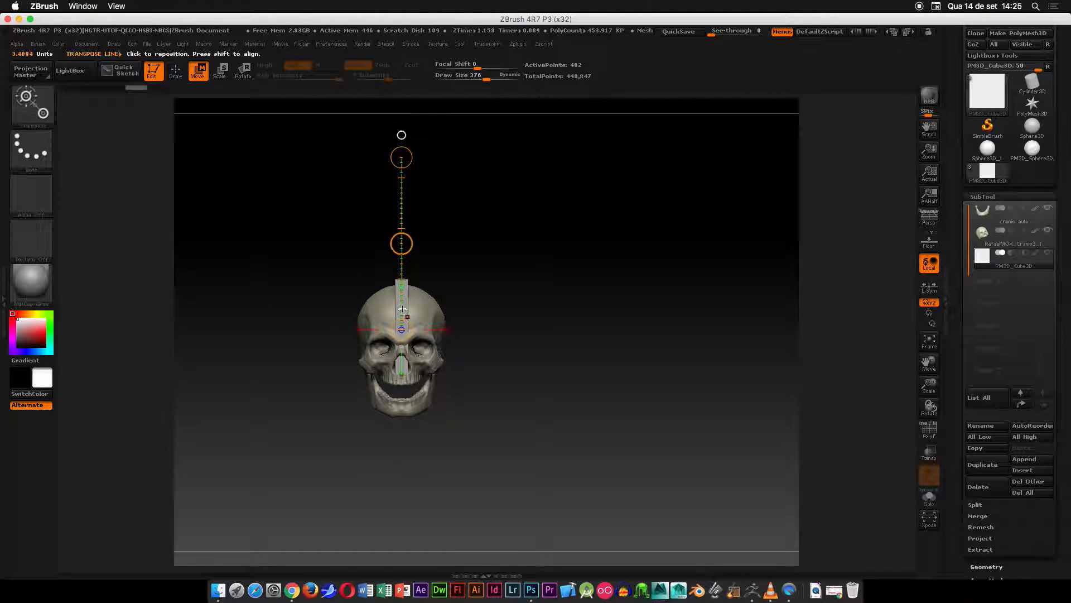
{"action": "right_click_drag", "start_coordinate": [495, 215], "coordinate": [413, 396], "text": "ctrl"}
{"action": "mouse_move", "coordinate": [396, 367]}
{"action": "left_mouse_down"}
{"action": "mouse_move", "coordinate": [407, 305]}
{"action": "mouse_move", "coordinate": [396, 272]}
{"action": "mouse_move", "coordinate": [393, 167]}
{"action": "left_mouse_up"}
Undo the narrowing and step through the undo history back to the narrow bar centred on the midline
{"action": "key", "text": "super+z"}
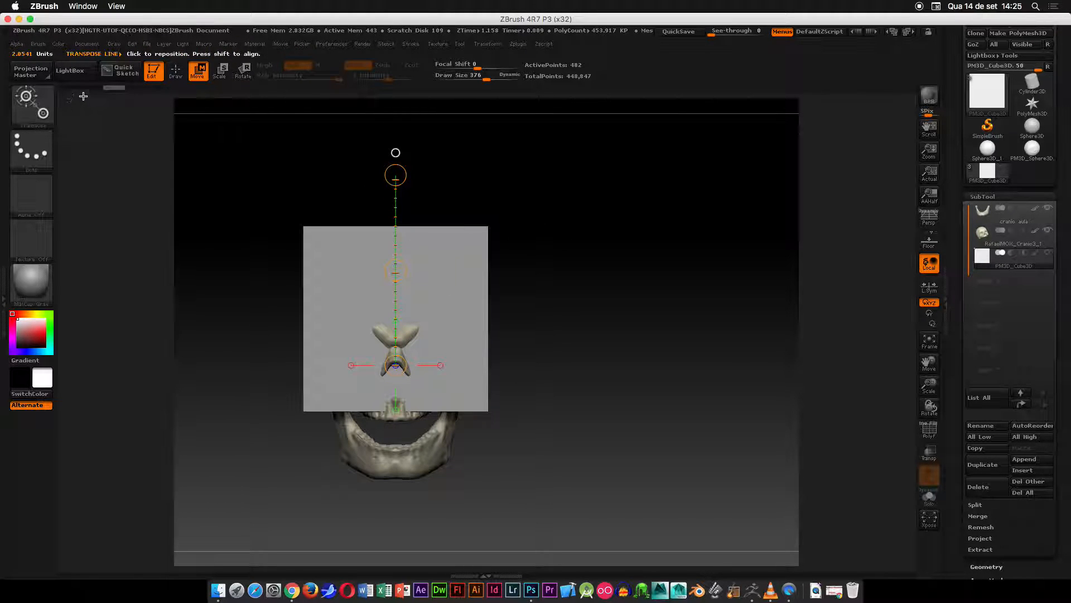
{"action": "left_click", "coordinate": [158, 89]}
{"action": "mouse_move", "coordinate": [576, 208]}
{"action": "left_mouse_down", "text": "alt"}
{"action": "mouse_move", "coordinate": [577, 172]}
{"action": "mouse_move", "coordinate": [564, 187]}
{"action": "left_mouse_up", "text": "alt"}
{"action": "right_click_drag", "start_coordinate": [564, 187], "coordinate": [454, 190], "text": "ctrl"}
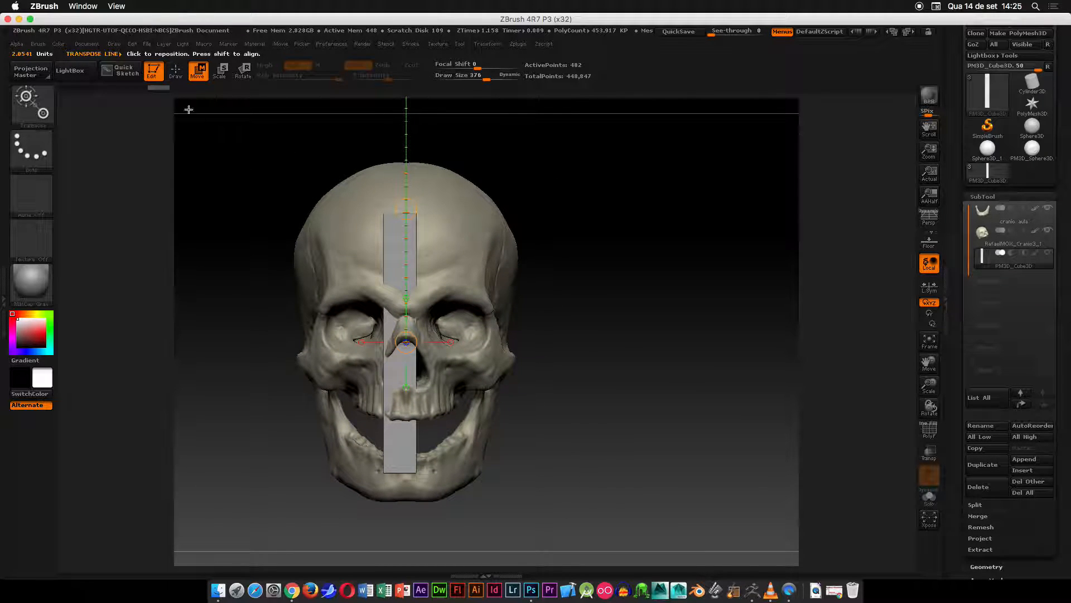
{"action": "left_click", "coordinate": [138, 87]}
{"action": "left_click_drag", "start_coordinate": [529, 144], "coordinate": [502, 232], "text": "alt"}
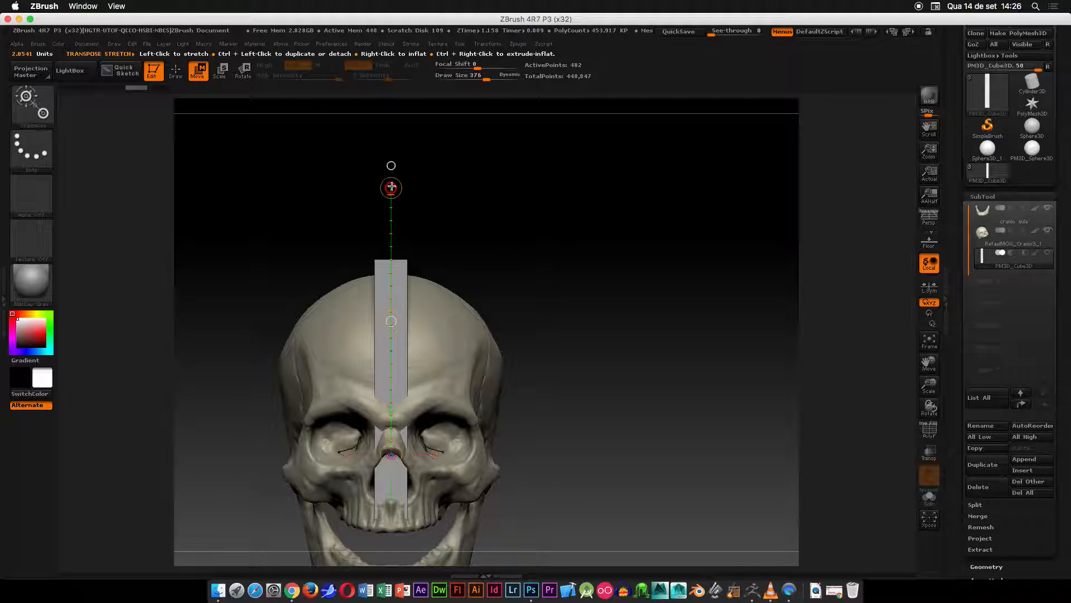
Shorten the bar down to the upper front teeth, using a vertical transpose line that starts at the teeth
{"action": "left_click_drag", "start_coordinate": [391, 188], "coordinate": [393, 152]}
{"action": "left_click_drag", "start_coordinate": [508, 338], "coordinate": [516, 259], "text": "alt"}
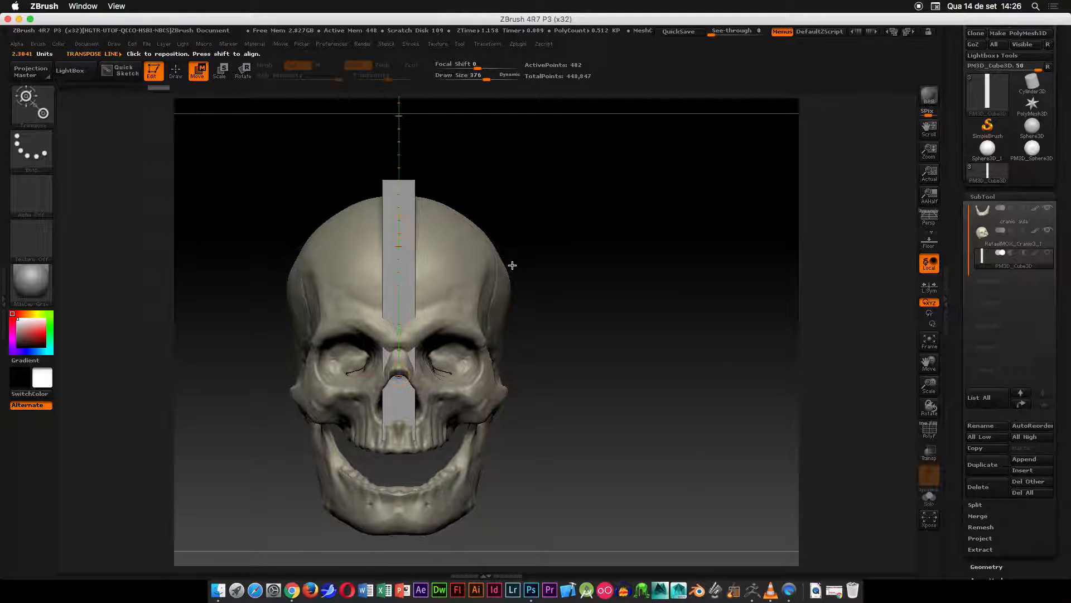
{"action": "left_click_drag", "start_coordinate": [592, 258], "coordinate": [574, 196], "text": "alt"}
{"action": "left_click_drag", "start_coordinate": [498, 268], "coordinate": [437, 320], "text": "alt"}
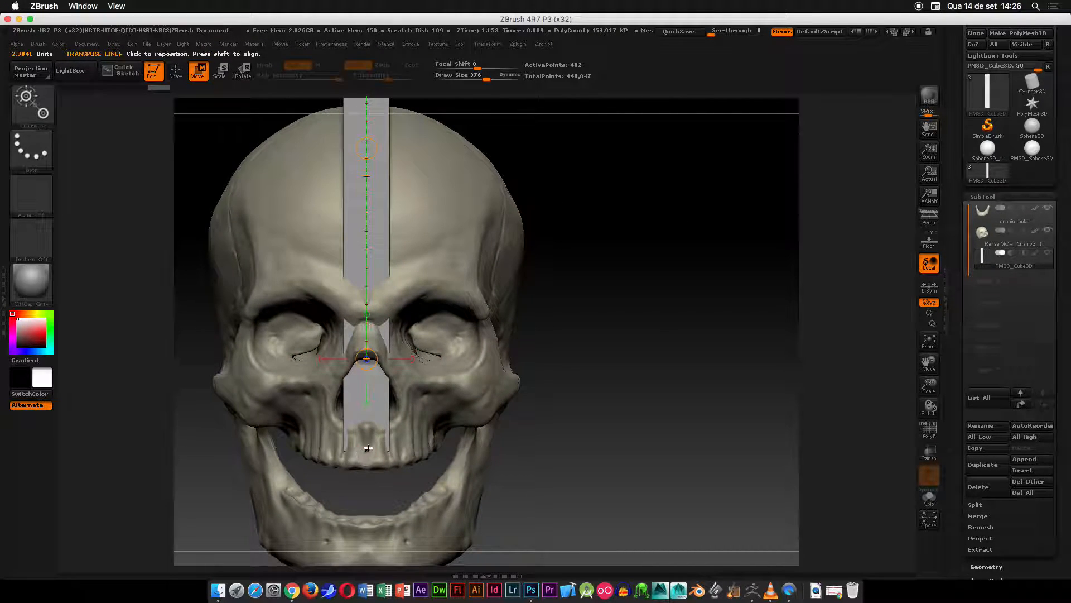
{"action": "left_click_drag", "start_coordinate": [367, 449], "coordinate": [368, 340]}
{"action": "left_click_drag", "start_coordinate": [360, 105], "coordinate": [364, 89], "text": "shift"}
{"action": "left_click_drag", "start_coordinate": [535, 202], "coordinate": [464, 151], "text": "alt"}
{"action": "left_click_drag", "start_coordinate": [373, 279], "coordinate": [371, 447]}
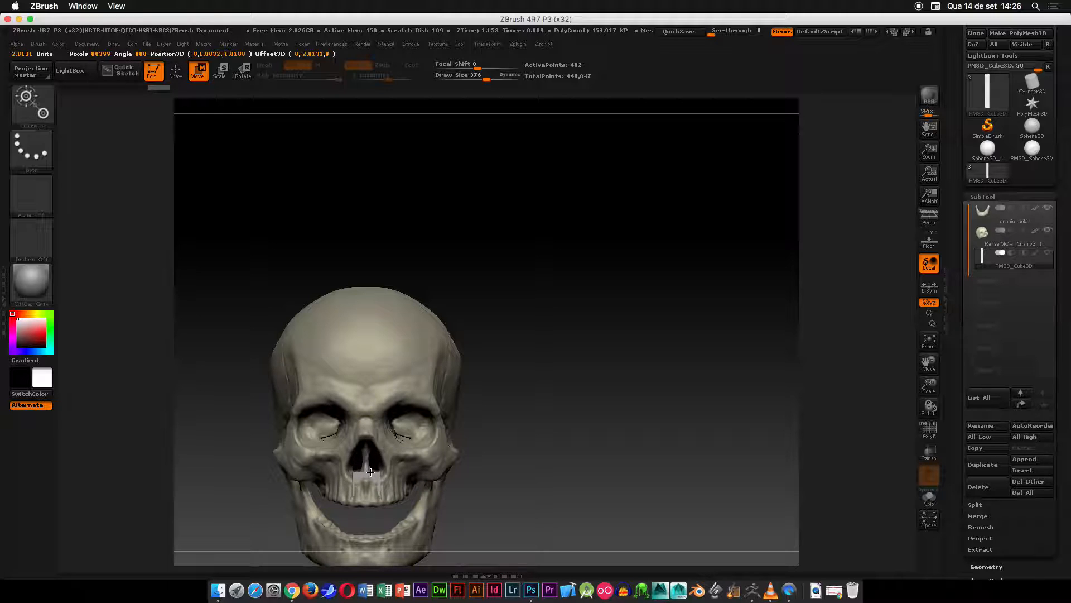
Narrow the shortened bar to roughly half its width around the midline with a horizontal transpose line
{"action": "key", "text": "f"}
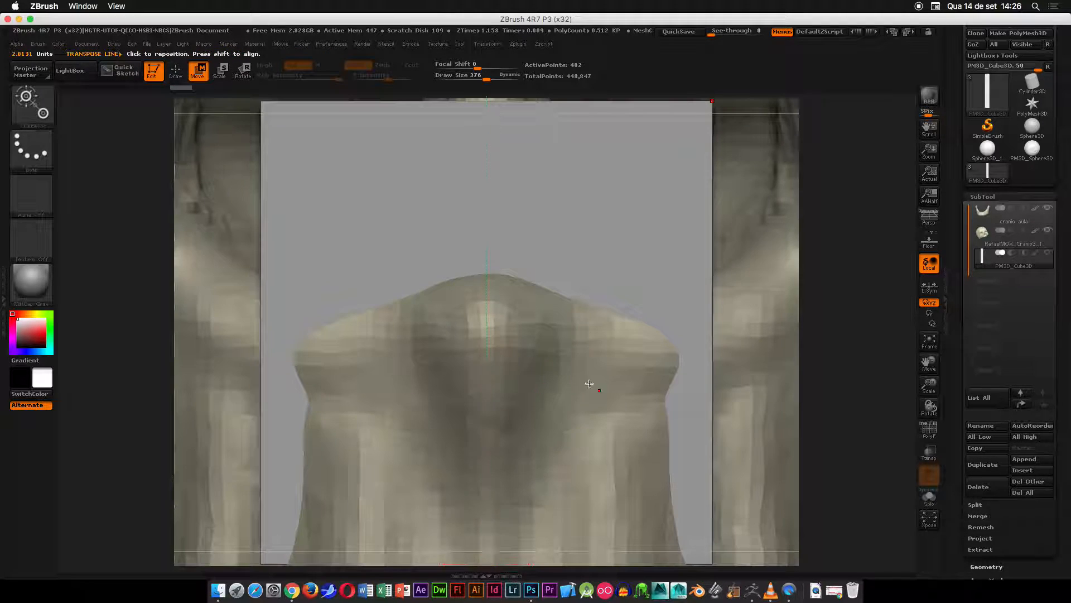
{"action": "right_click_drag", "start_coordinate": [789, 392], "coordinate": [706, 196], "text": "ctrl"}
{"action": "left_click_drag", "start_coordinate": [657, 302], "coordinate": [505, 322]}
{"action": "key", "text": "super+z"}
{"action": "left_click_drag", "start_coordinate": [853, 342], "coordinate": [680, 235], "text": "alt"}
{"action": "left_click", "coordinate": [678, 397]}
{"action": "left_click_drag", "start_coordinate": [829, 318], "coordinate": [701, 267], "text": "alt"}
{"action": "left_click_drag", "start_coordinate": [796, 344], "coordinate": [645, 336]}
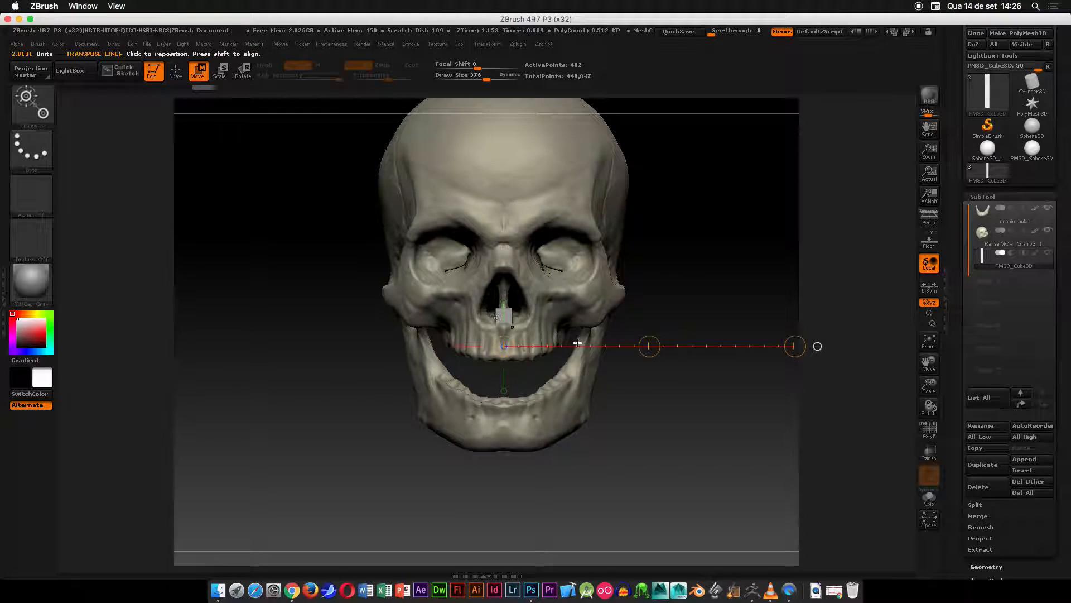
Turn on ghosted transparency and shorten the block further along a vertical transpose line
{"action": "left_click", "coordinate": [928, 453]}
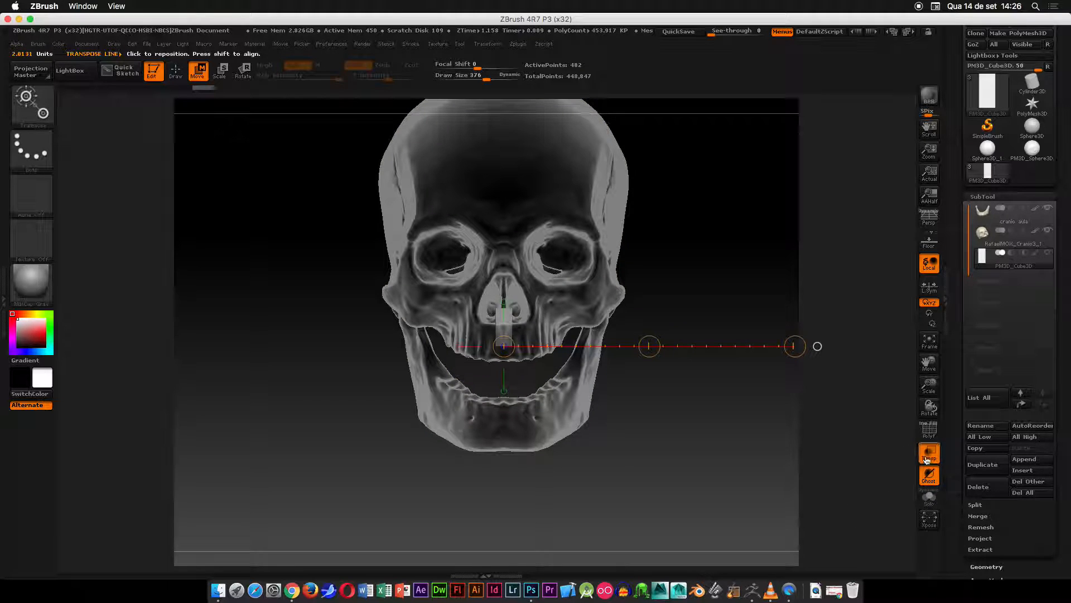
{"action": "right_click_drag", "start_coordinate": [763, 420], "coordinate": [621, 405], "text": "alt"}
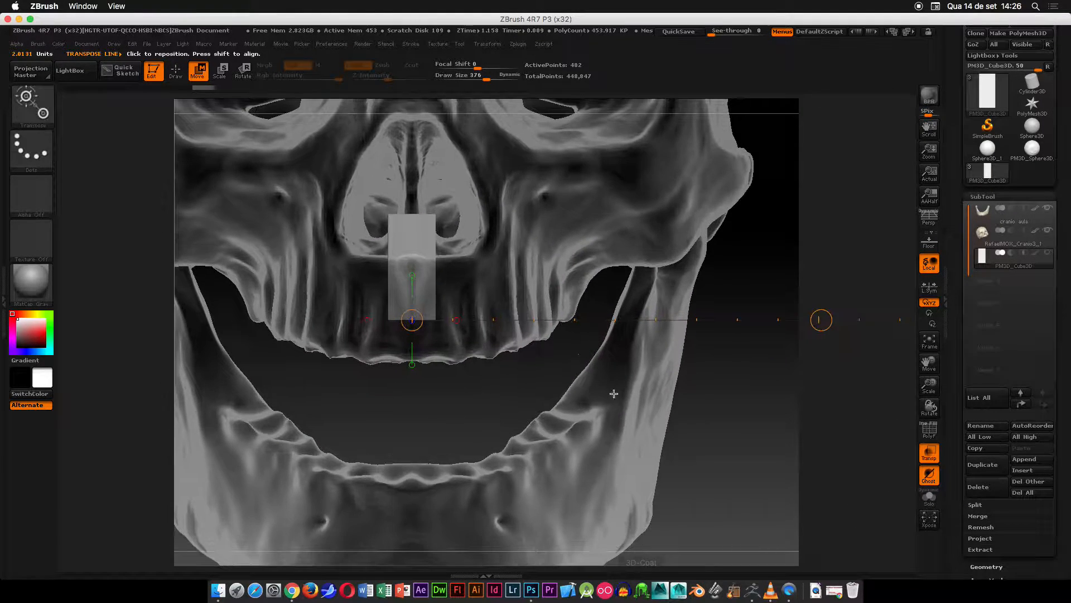
{"action": "left_click", "coordinate": [414, 277]}
{"action": "right_click_drag", "start_coordinate": [542, 164], "coordinate": [531, 263], "text": "alt"}
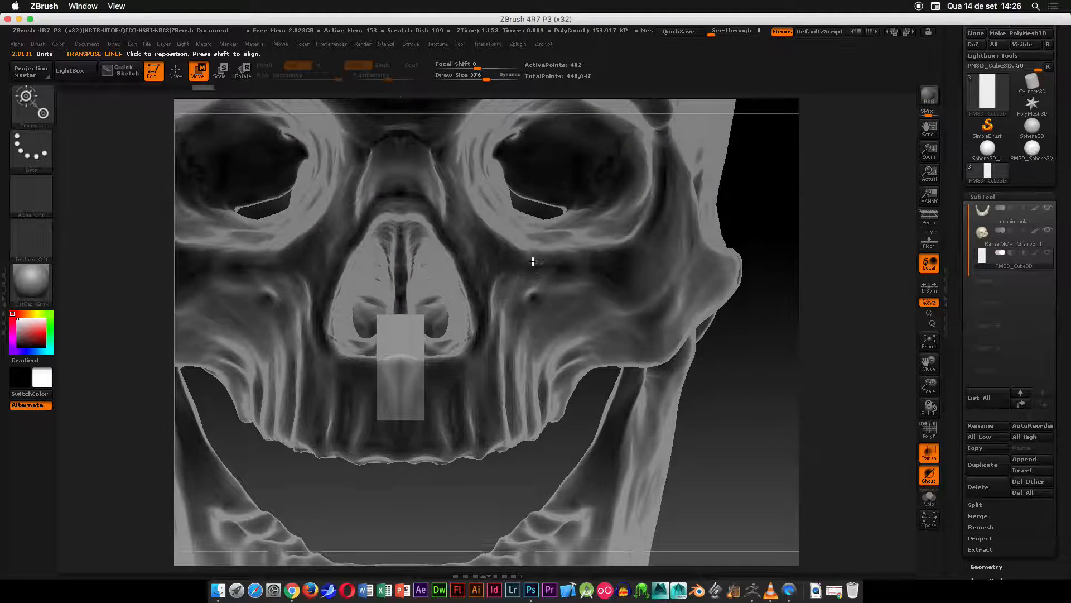
{"action": "right_click_drag", "start_coordinate": [517, 215], "coordinate": [452, 143], "text": "ctrl"}
{"action": "mouse_move", "coordinate": [629, 217]}
{"action": "right_mouse_down", "text": "ctrl"}
{"action": "mouse_move", "coordinate": [668, 259]}
{"action": "mouse_move", "coordinate": [428, 234]}
{"action": "right_mouse_up", "text": "ctrl"}
{"action": "left_click_drag", "start_coordinate": [409, 283], "coordinate": [410, 305]}
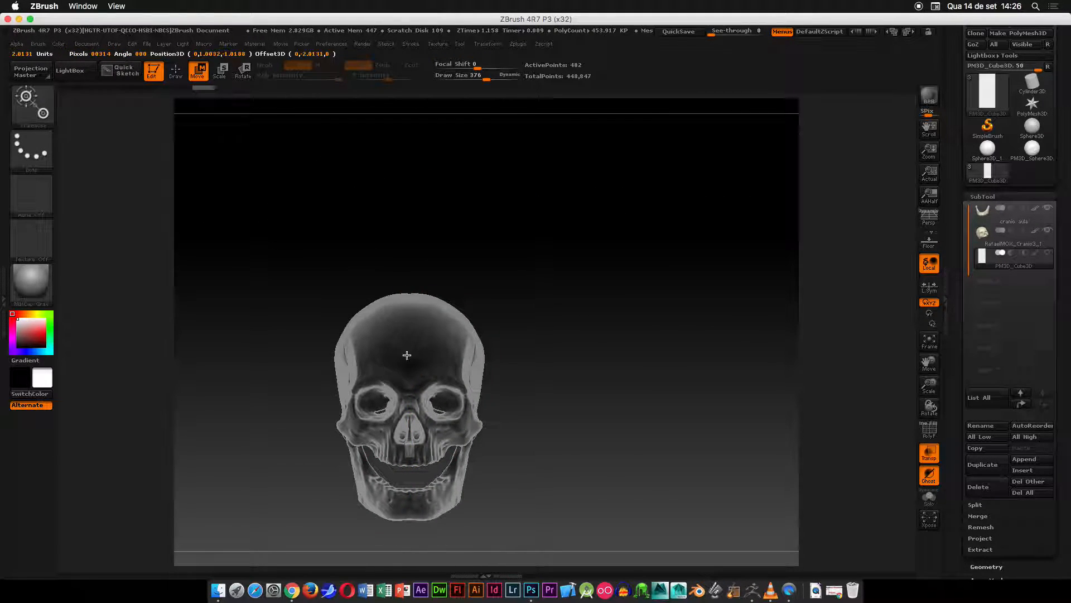
{"action": "left_click_drag", "start_coordinate": [407, 353], "coordinate": [409, 368]}
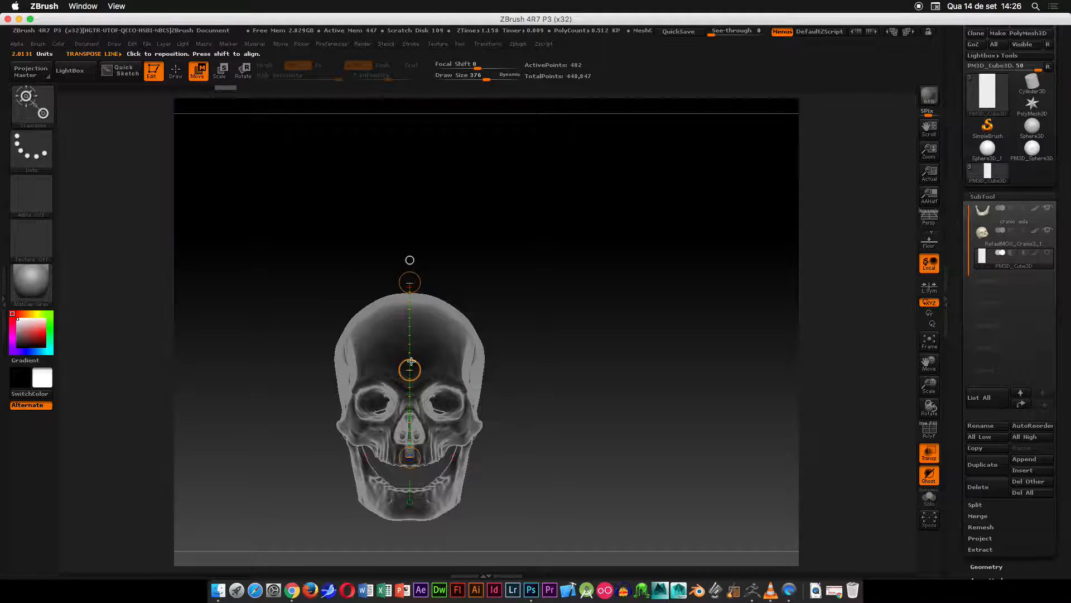
Move the block down to just below the upper front teeth, between the two jaws
{"action": "right_click_drag", "start_coordinate": [571, 285], "coordinate": [575, 189], "text": "alt"}
{"action": "key", "text": "f"}
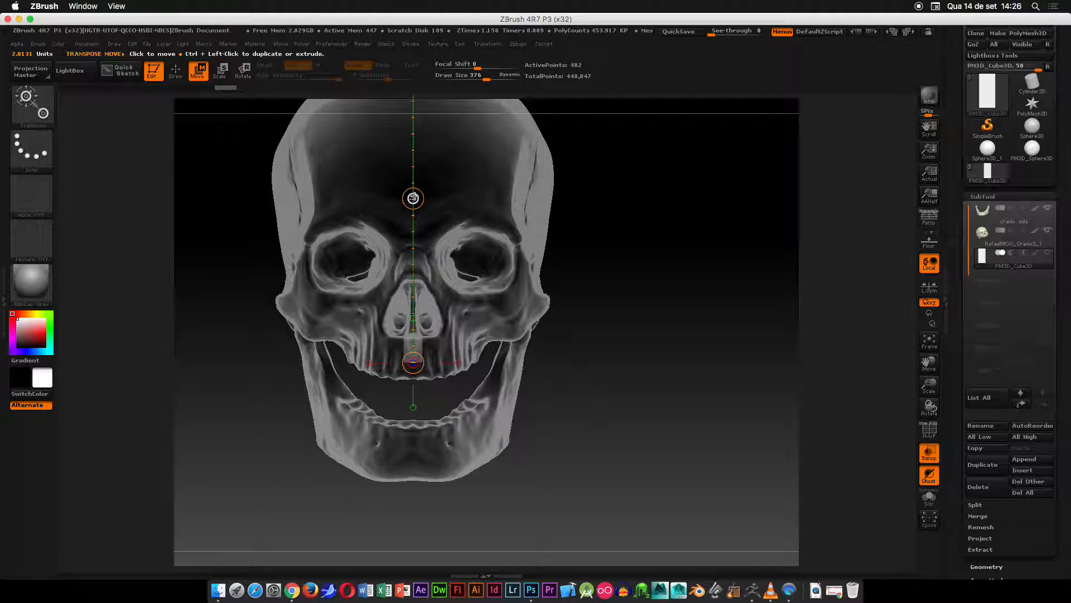
{"action": "mouse_move", "coordinate": [413, 198]}
{"action": "left_mouse_down"}
{"action": "mouse_move", "coordinate": [350, 221]}
{"action": "mouse_move", "coordinate": [418, 278]}
{"action": "mouse_move", "coordinate": [412, 235]}
{"action": "mouse_move", "coordinate": [447, 163]}
{"action": "mouse_move", "coordinate": [414, 196]}
{"action": "left_mouse_up"}
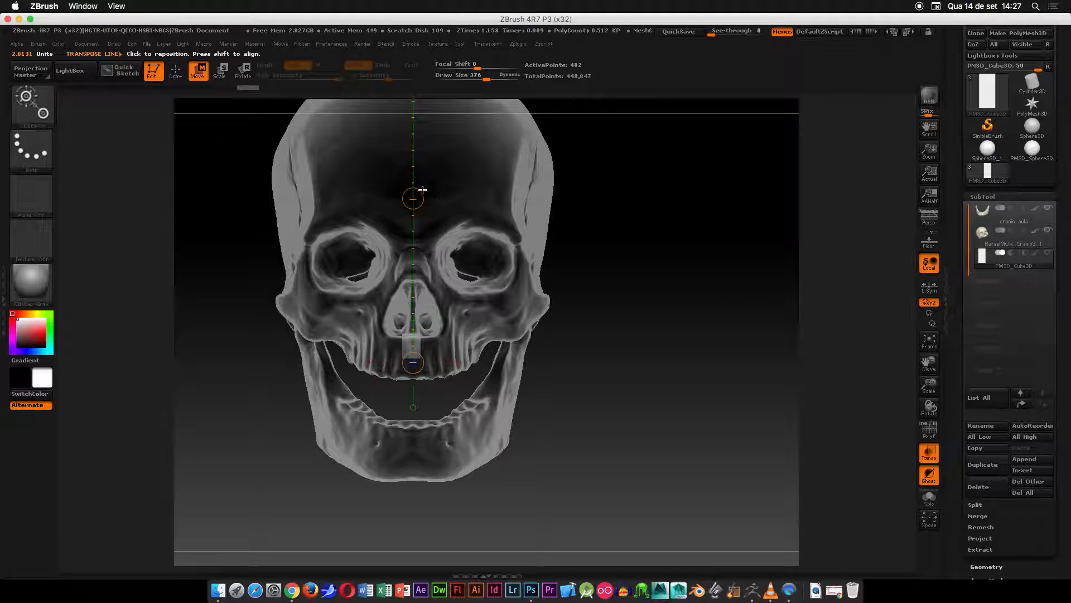
{"action": "left_click_drag", "start_coordinate": [412, 196], "coordinate": [404, 242]}
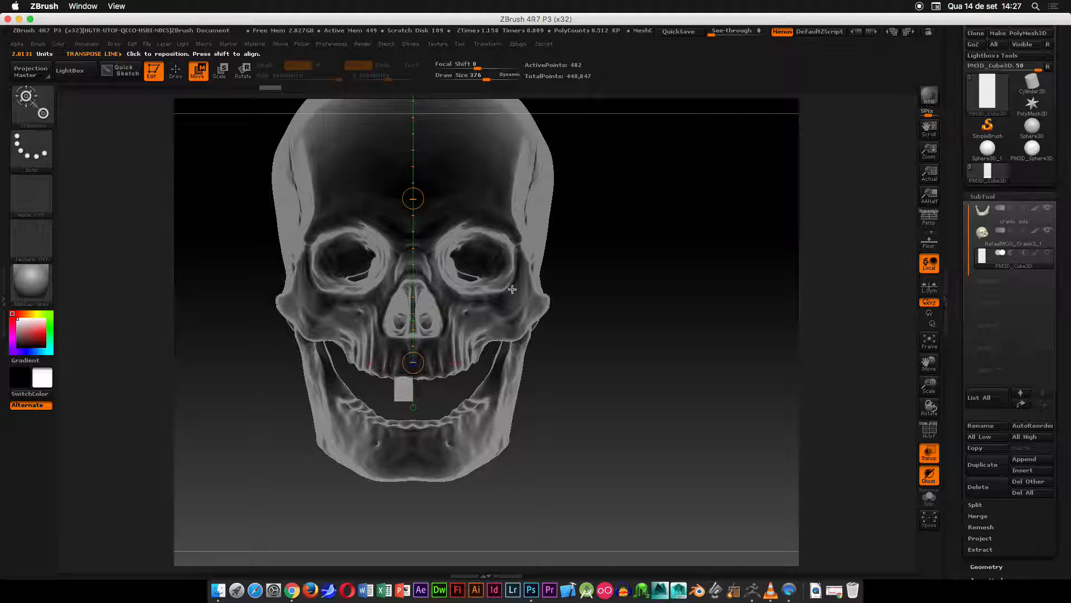
From a side view, place a transpose line along the depth direction, starting at the block's front face and running backward
{"action": "left_click_drag", "start_coordinate": [628, 268], "coordinate": [562, 256]}
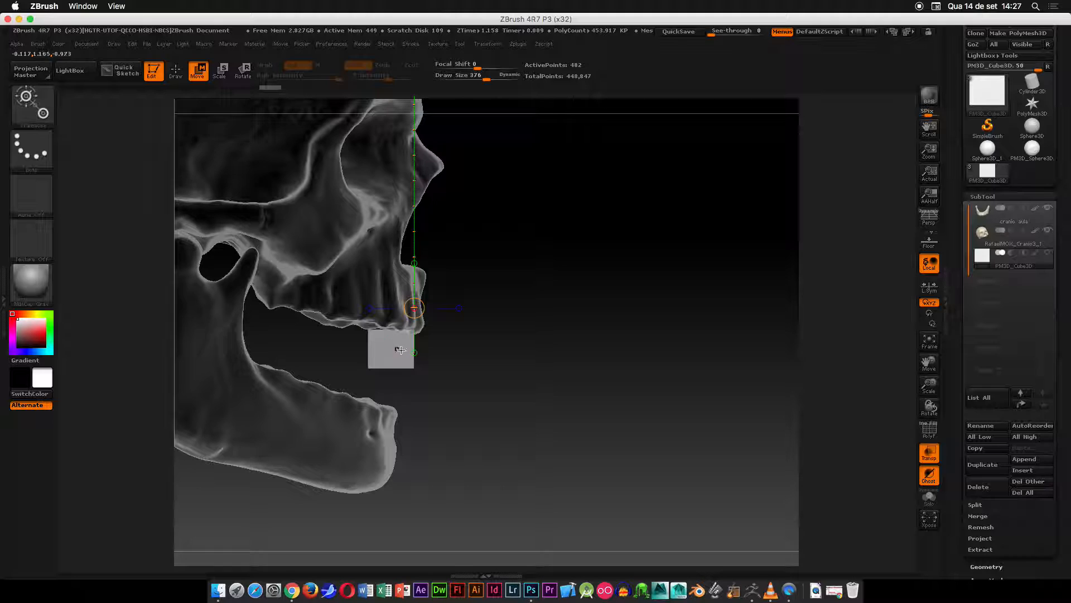
{"action": "left_click_drag", "start_coordinate": [398, 353], "coordinate": [127, 323], "text": "shift"}
{"action": "right_click_drag", "start_coordinate": [526, 301], "coordinate": [535, 345], "text": "alt"}
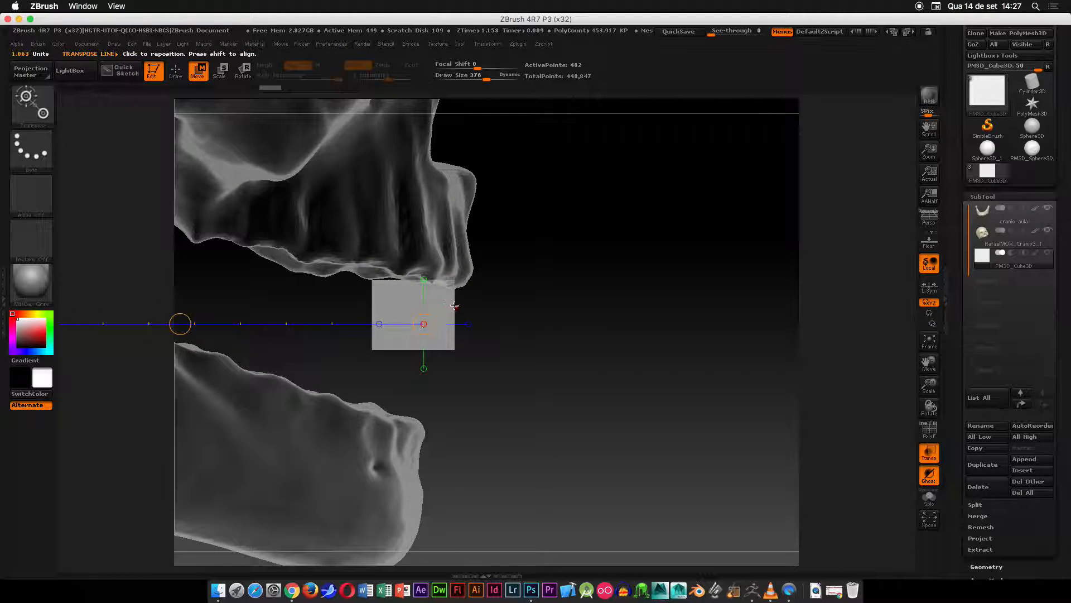
{"action": "left_click_drag", "start_coordinate": [455, 307], "coordinate": [69, 273], "text": "shift"}
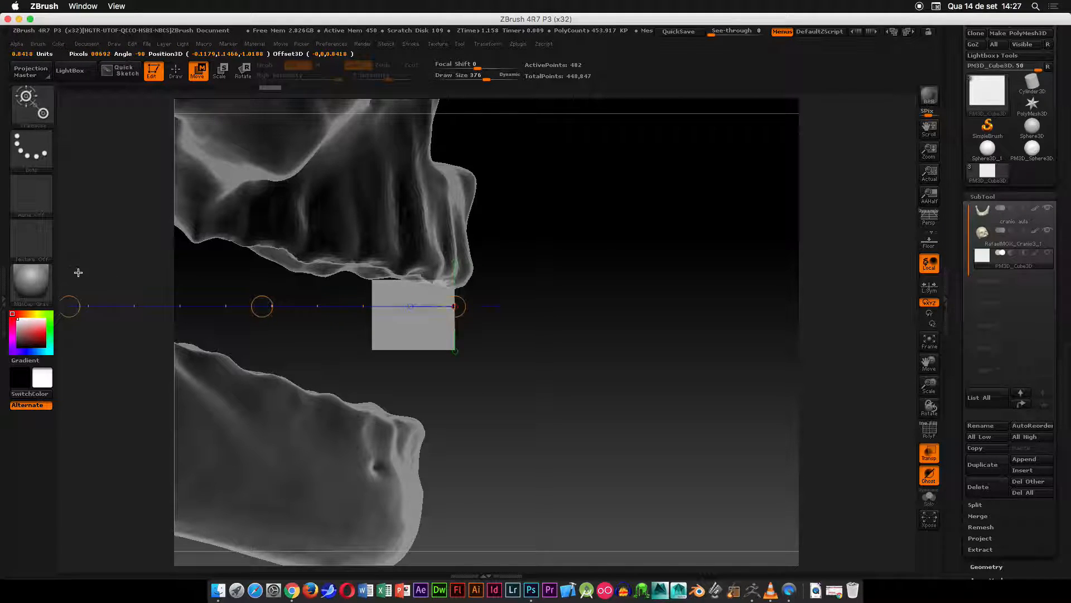
Thin the block in depth toward its front face so it fits under the upper front teeth
{"action": "left_click_drag", "start_coordinate": [623, 251], "coordinate": [709, 244], "text": "alt"}
{"action": "left_click_drag", "start_coordinate": [156, 299], "coordinate": [256, 299]}
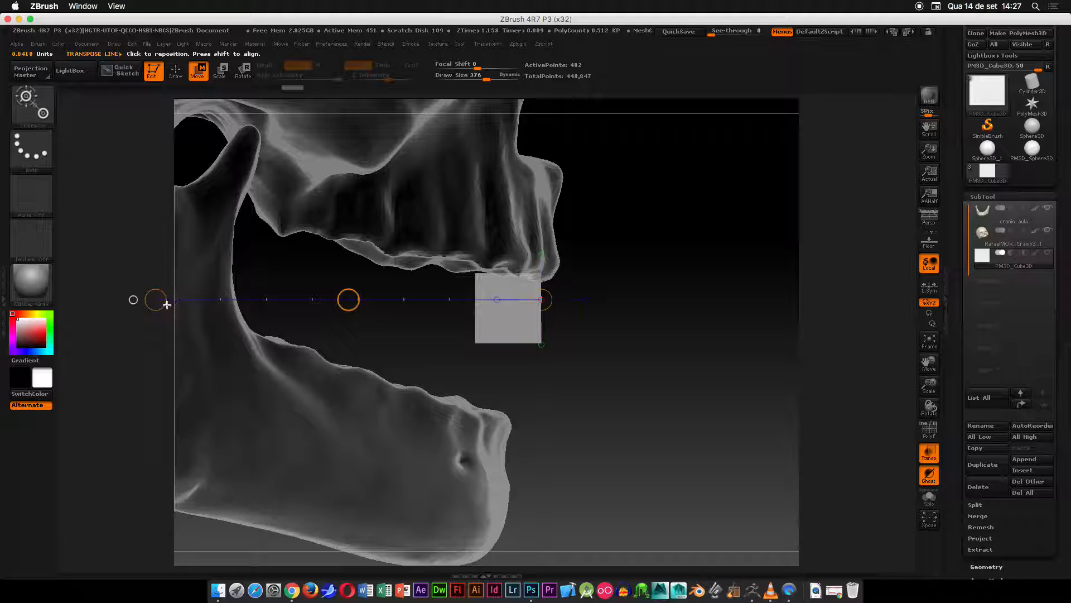
{"action": "left_click_drag", "start_coordinate": [153, 301], "coordinate": [378, 311]}
{"action": "left_click_drag", "start_coordinate": [156, 300], "coordinate": [169, 297]}
{"action": "left_click_drag", "start_coordinate": [629, 300], "coordinate": [597, 361], "text": "shift"}
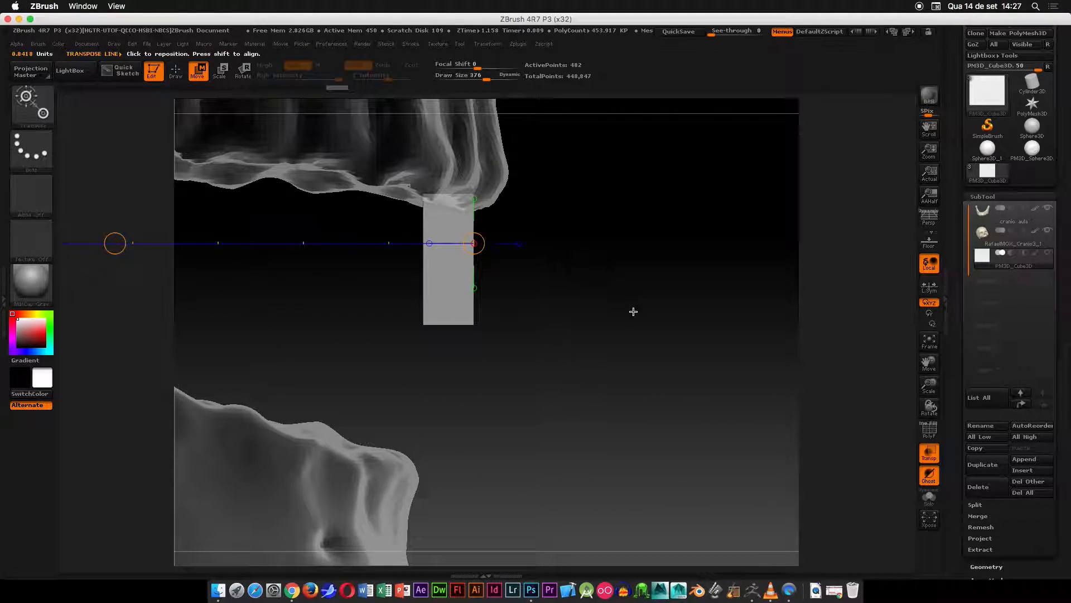
From a side view, place a vertical rotation transpose line from the block's top edge down past its lower end
{"action": "left_click_drag", "start_coordinate": [636, 311], "coordinate": [576, 303], "text": "shift"}
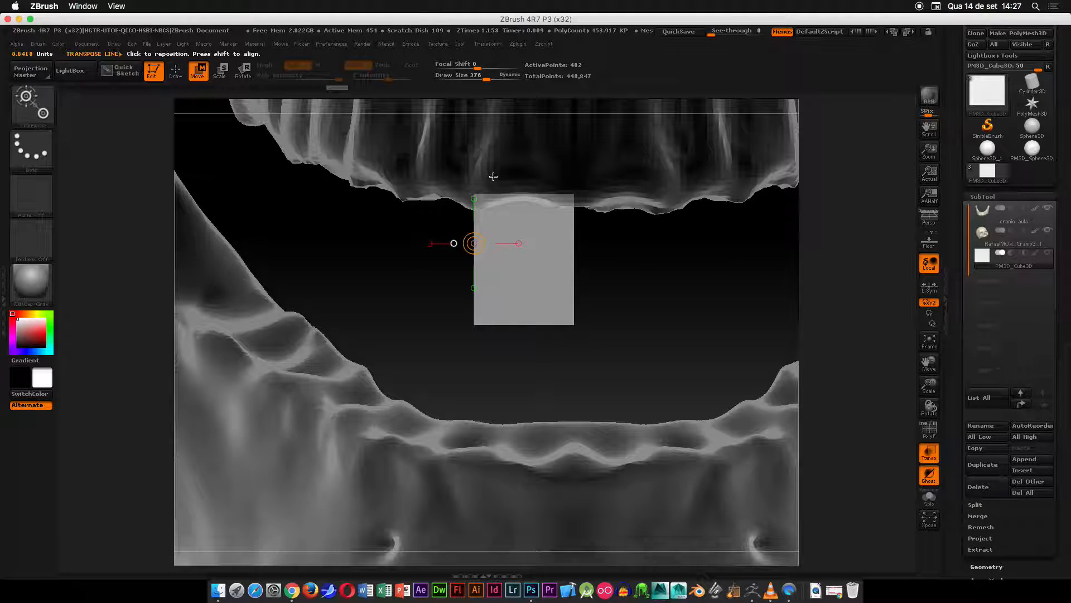
{"action": "left_click_drag", "start_coordinate": [654, 301], "coordinate": [599, 299], "text": "shift"}
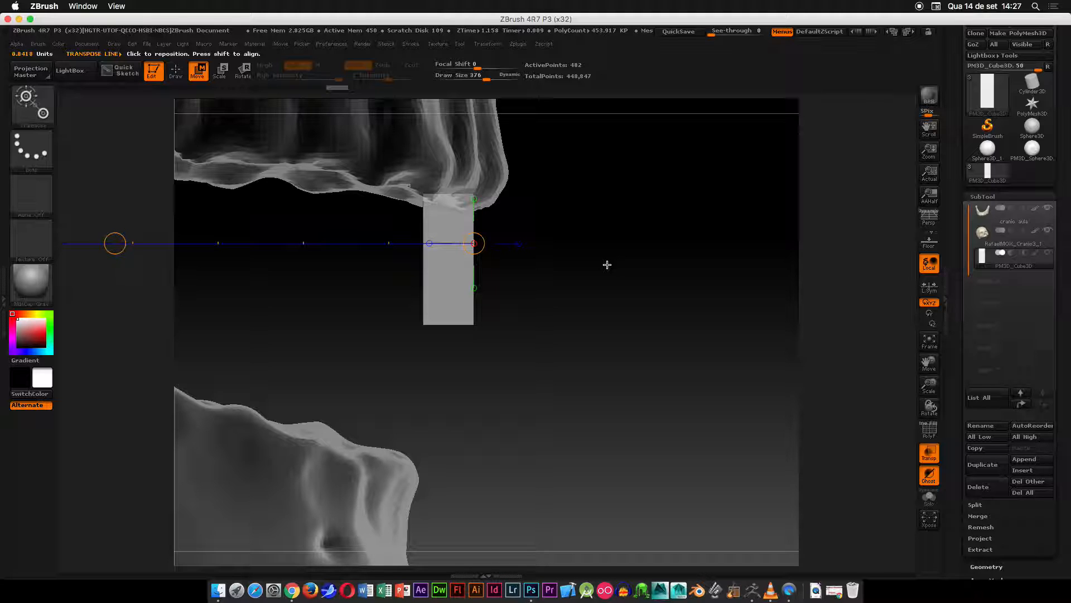
{"action": "left_click_drag", "start_coordinate": [684, 270], "coordinate": [530, 251]}
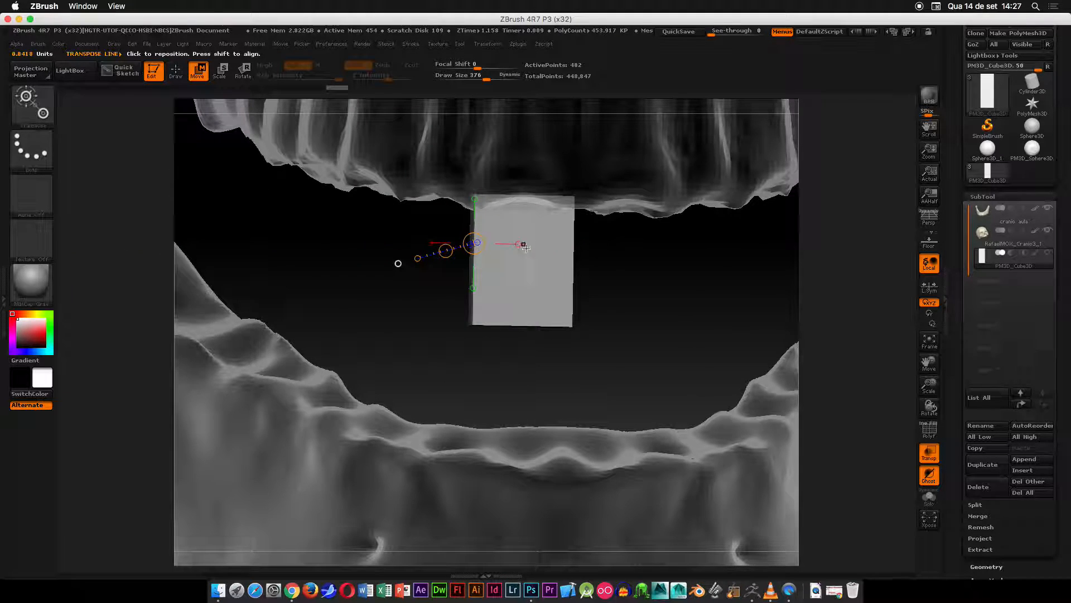
{"action": "left_click_drag", "start_coordinate": [653, 310], "coordinate": [657, 299]}
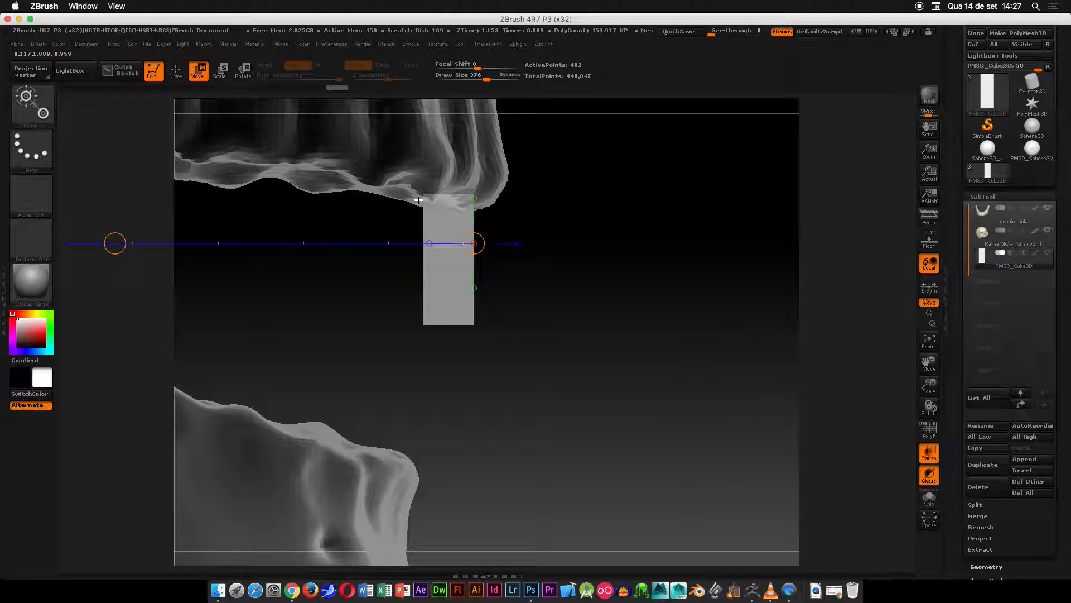
{"action": "key", "text": "r"}
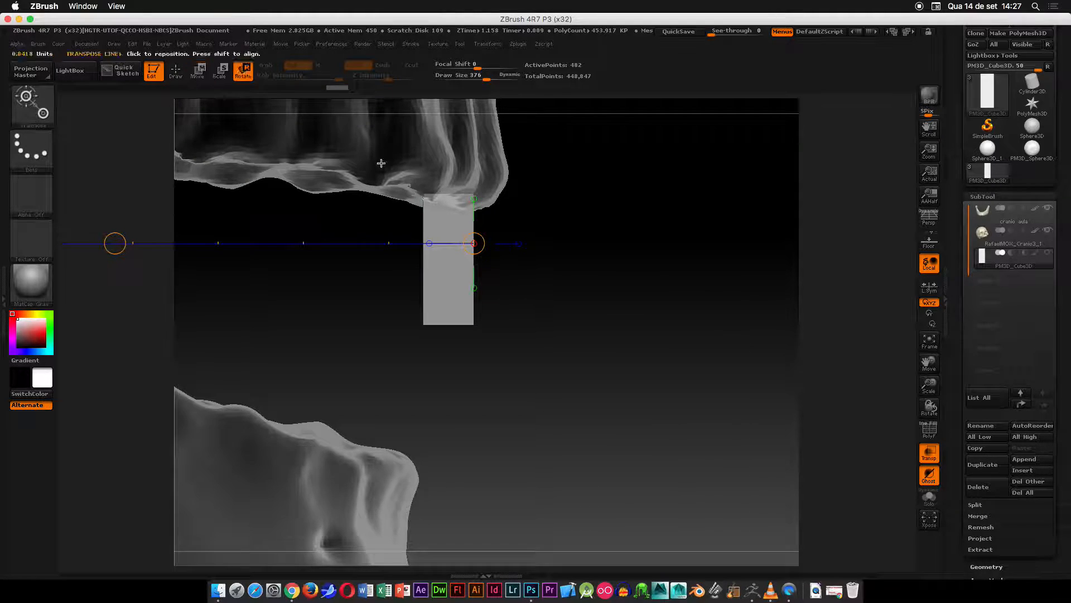
{"action": "right_click_drag", "start_coordinate": [613, 222], "coordinate": [580, 234], "text": "alt"}
{"action": "right_click_drag", "start_coordinate": [580, 235], "coordinate": [569, 249], "text": "ctrl"}
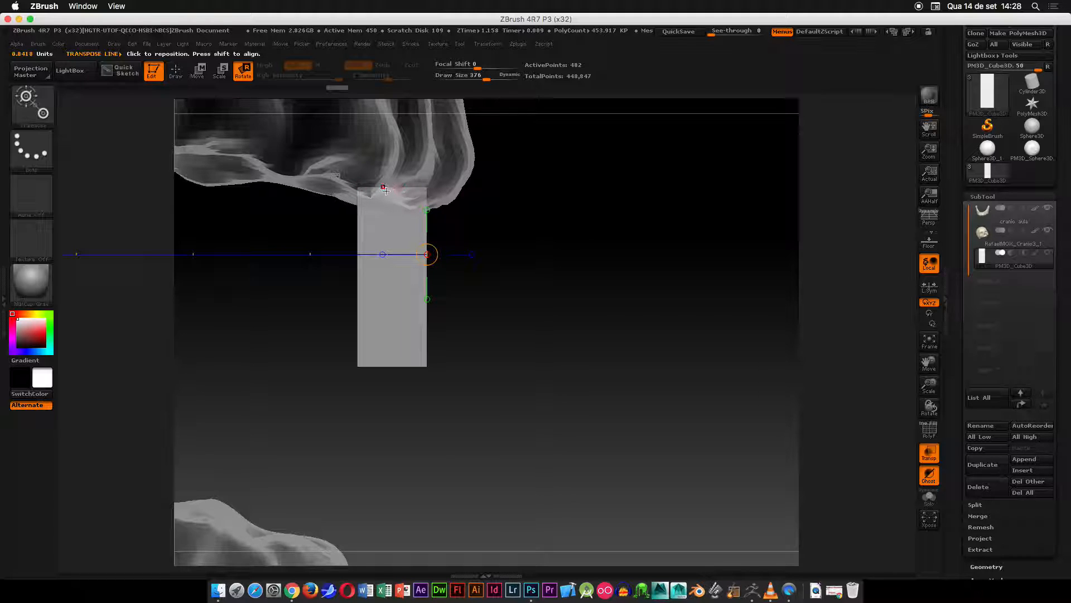
{"action": "mouse_move", "coordinate": [392, 188]}
{"action": "left_mouse_down"}
{"action": "mouse_move", "coordinate": [391, 248]}
{"action": "mouse_move", "coordinate": [560, 394]}
{"action": "mouse_move", "coordinate": [579, 381]}
{"action": "mouse_move", "coordinate": [598, 404]}
{"action": "mouse_move", "coordinate": [591, 421]}
{"action": "mouse_move", "coordinate": [630, 434]}
{"action": "mouse_move", "coordinate": [554, 360]}
{"action": "mouse_move", "coordinate": [598, 404]}
{"action": "mouse_move", "coordinate": [591, 421]}
{"action": "mouse_move", "coordinate": [357, 476]}
{"action": "mouse_move", "coordinate": [382, 465]}
{"action": "mouse_move", "coordinate": [368, 487]}
{"action": "left_mouse_up"}
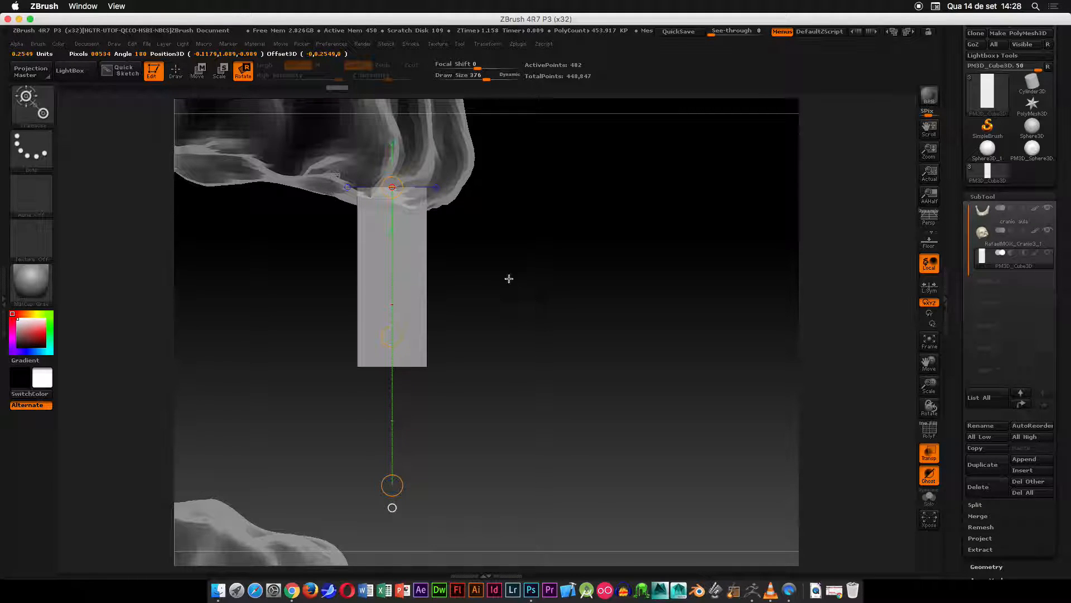
Try tilting the block's lower end forward about its top edge, undoing the rotation after each attempt
{"action": "left_click_drag", "start_coordinate": [392, 484], "coordinate": [454, 399]}
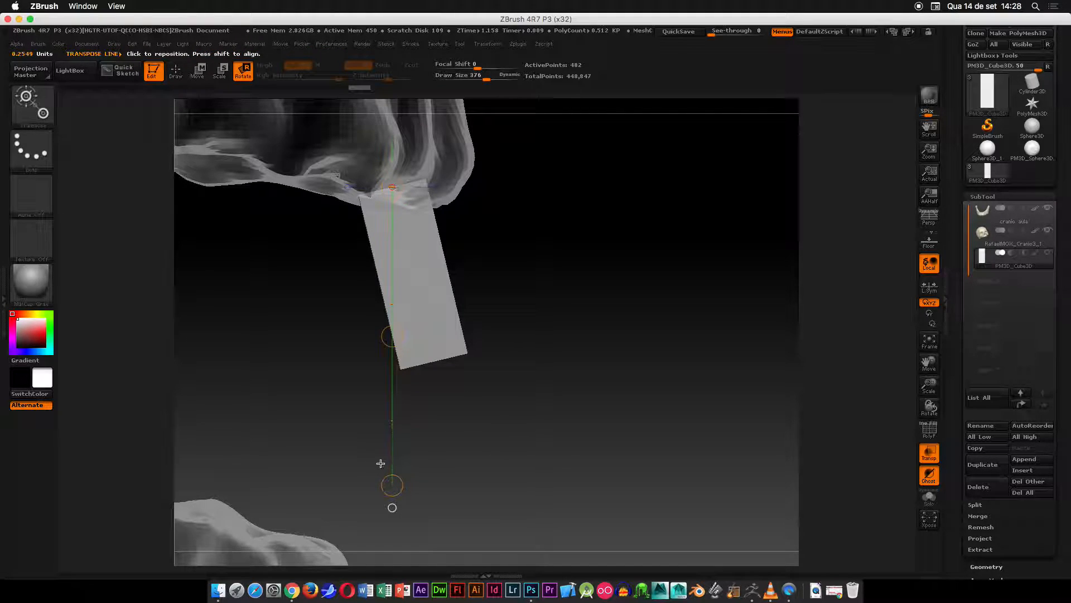
{"action": "key", "text": "ctrl+z"}
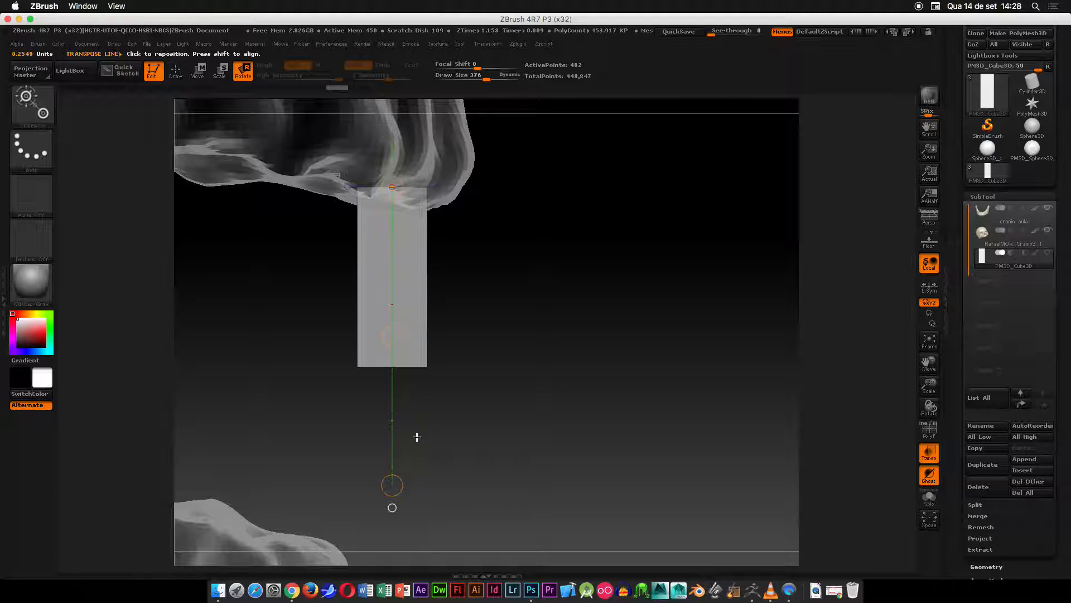
{"action": "left_click_drag", "start_coordinate": [391, 484], "coordinate": [480, 448]}
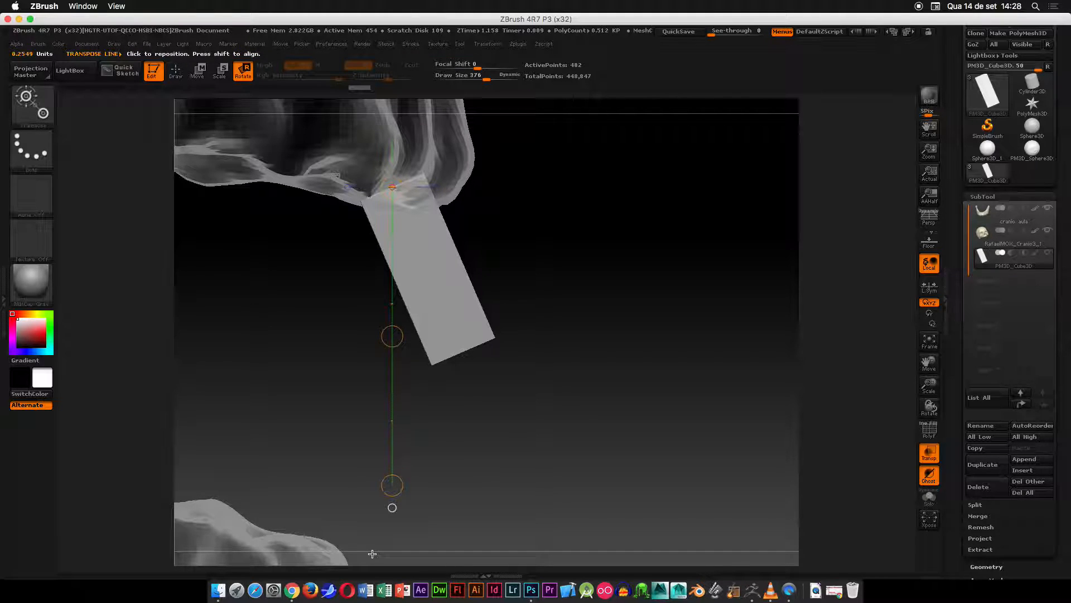
{"action": "key", "text": "ctrl+z"}
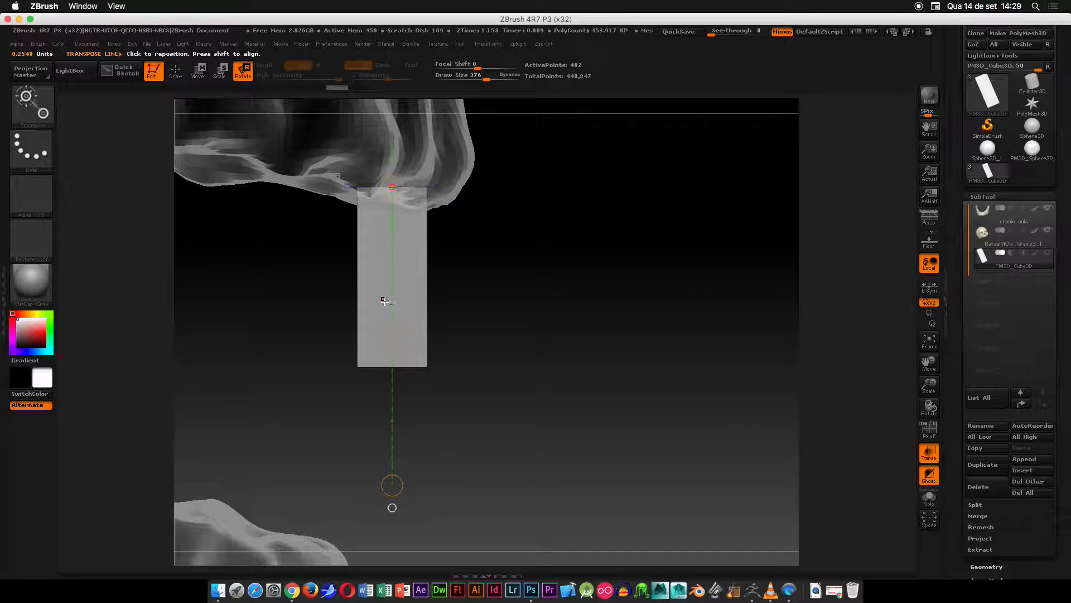
Adjust the block's height from its lower end along the vertical transpose line, leaving it slightly longer
{"action": "key", "text": "s"}
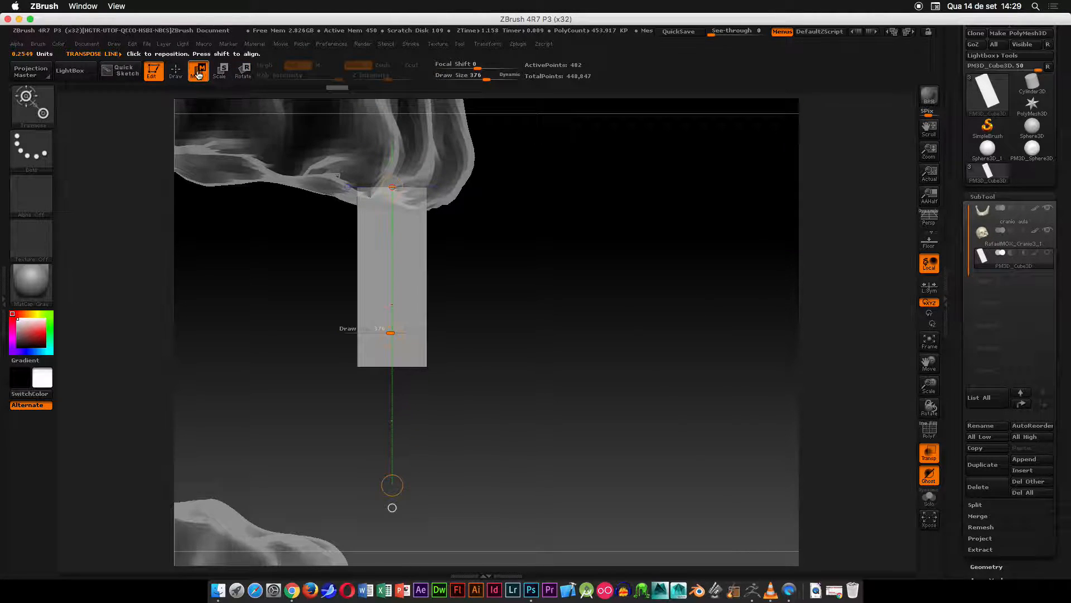
{"action": "left_click", "coordinate": [197, 70]}
{"action": "left_click_drag", "start_coordinate": [392, 485], "coordinate": [393, 414]}
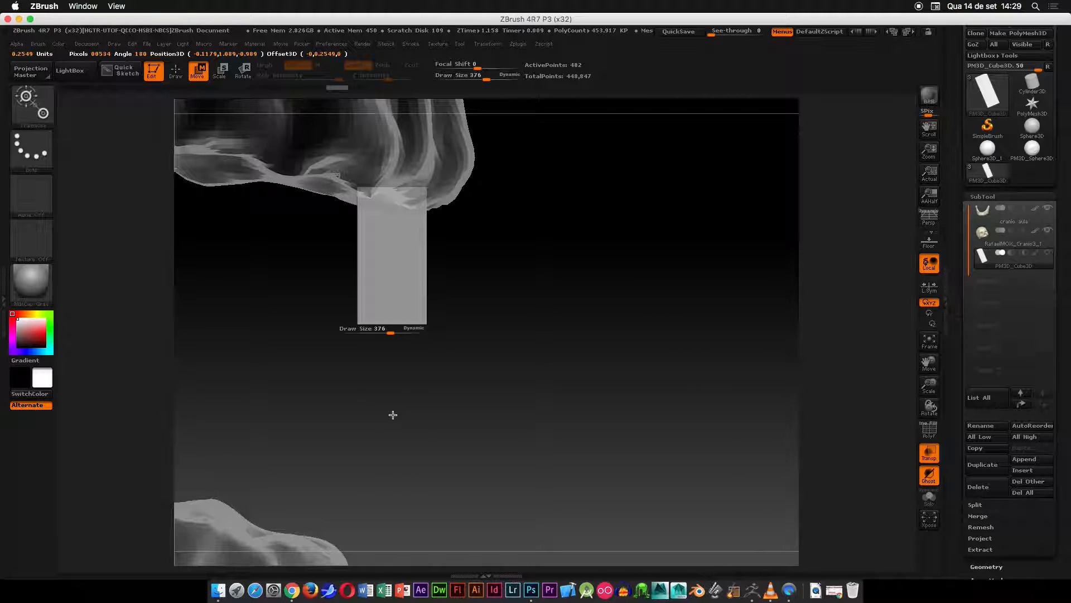
{"action": "left_click_drag", "start_coordinate": [392, 416], "coordinate": [392, 416]}
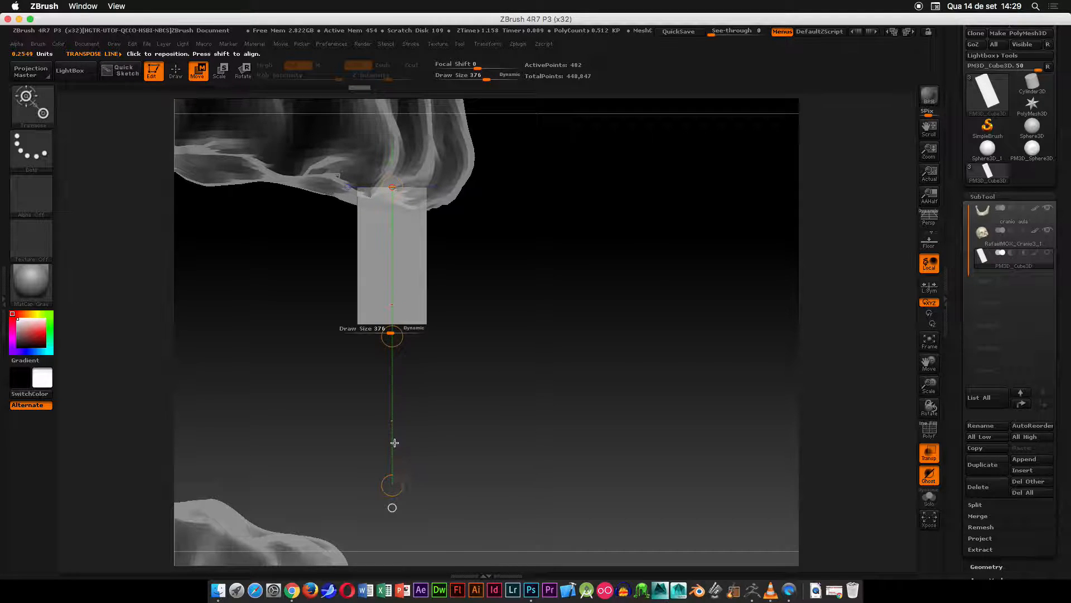
{"action": "left_click_drag", "start_coordinate": [392, 484], "coordinate": [390, 443]}
{"action": "left_click_drag", "start_coordinate": [393, 485], "coordinate": [390, 487]}
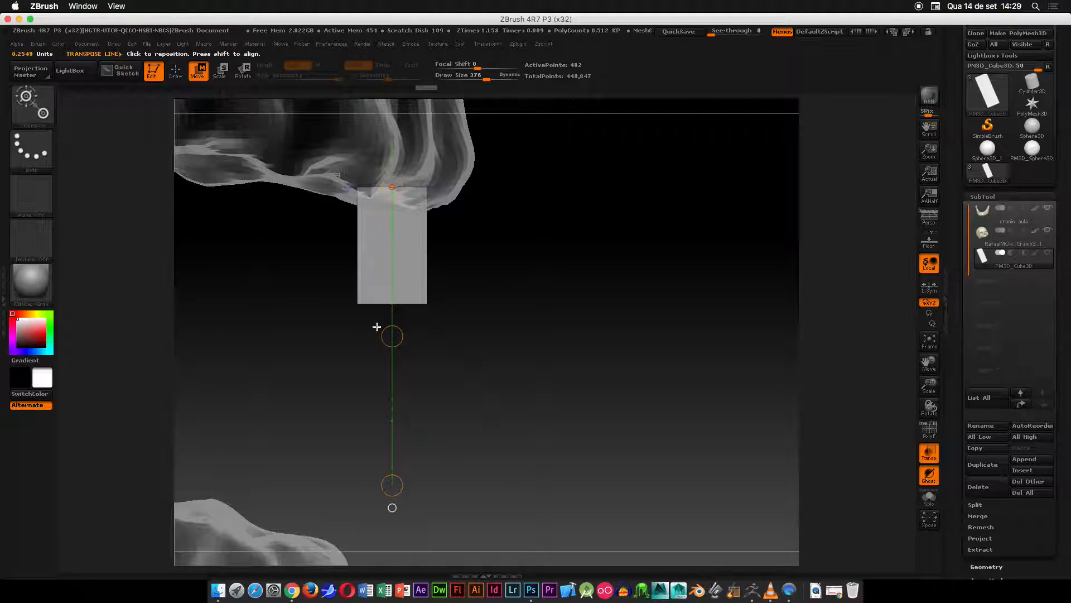
{"action": "mouse_move", "coordinate": [393, 486]}
{"action": "left_mouse_down"}
{"action": "mouse_move", "coordinate": [395, 502]}
{"action": "mouse_move", "coordinate": [476, 442]}
{"action": "mouse_move", "coordinate": [377, 483]}
{"action": "mouse_move", "coordinate": [392, 490]}
{"action": "left_mouse_up"}
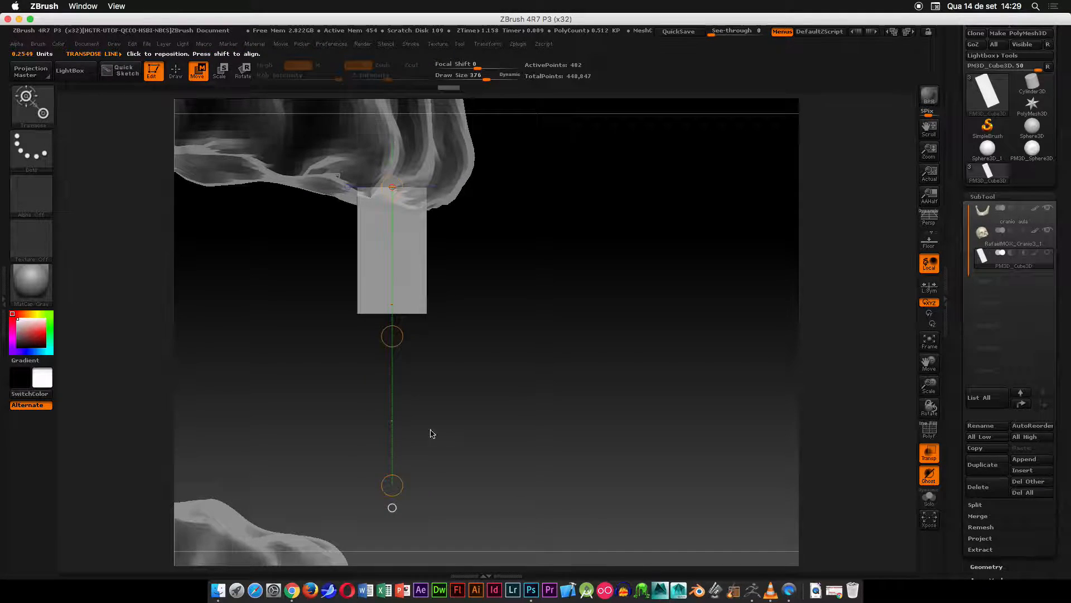
{"action": "left_click_drag", "start_coordinate": [560, 364], "coordinate": [381, 341]}
{"action": "left_click_drag", "start_coordinate": [526, 228], "coordinate": [519, 282], "text": "alt"}
{"action": "right_click_drag", "start_coordinate": [519, 282], "coordinate": [516, 324], "text": "ctrl"}
Tilt the block's lower end slightly forward about its top and shift the block slightly forward beneath the front of the upper jaw
{"action": "key", "text": "r"}
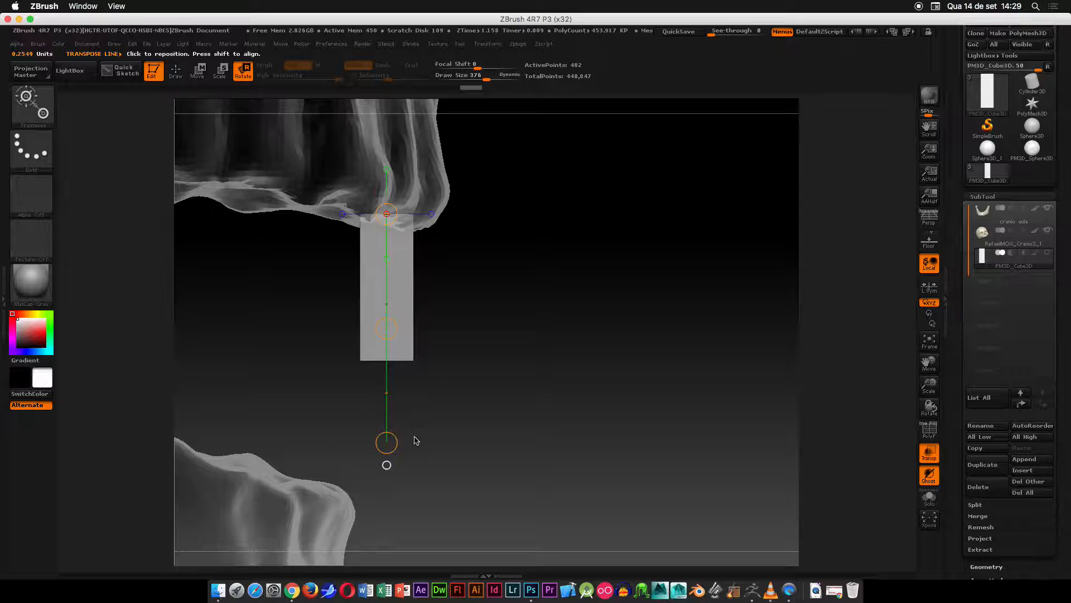
{"action": "left_click_drag", "start_coordinate": [386, 443], "coordinate": [430, 439]}
{"action": "left_click_drag", "start_coordinate": [431, 441], "coordinate": [423, 446]}
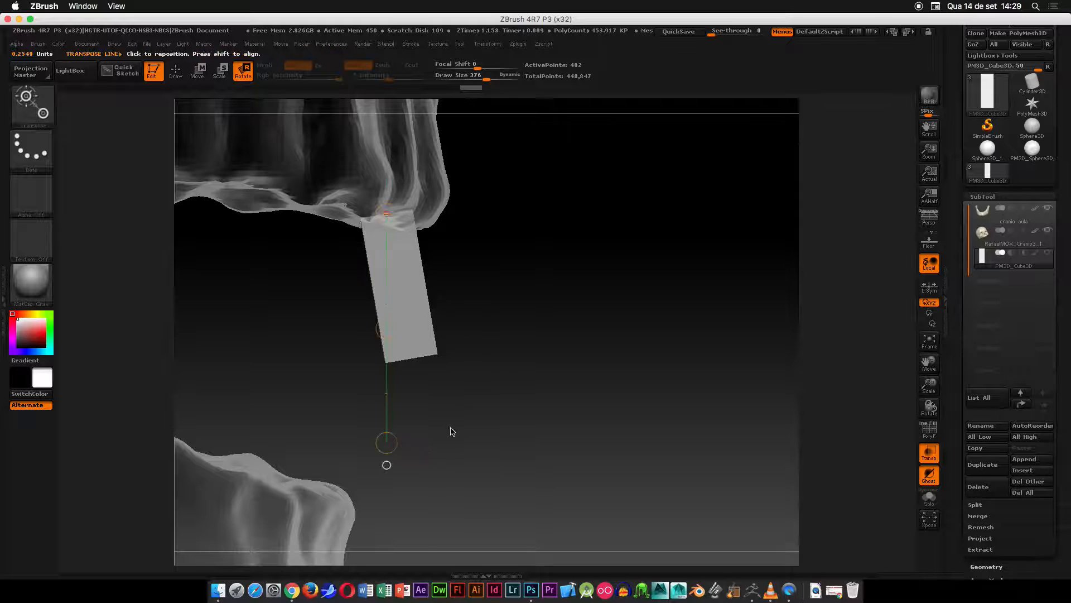
{"action": "key", "text": "w"}
{"action": "key", "text": "r"}
{"action": "key", "text": "w"}
{"action": "left_click_drag", "start_coordinate": [386, 327], "coordinate": [399, 327]}
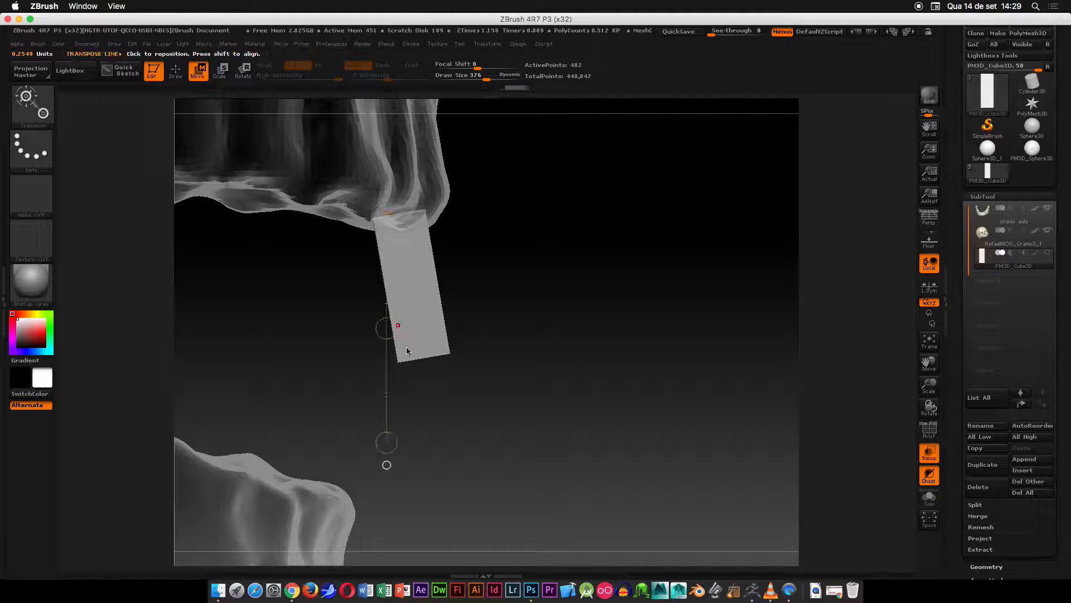
From below, rotate the block slightly about its inner end so it follows the curve of the upper dental arch
{"action": "left_click_drag", "start_coordinate": [562, 304], "coordinate": [519, 304], "text": "shift"}
{"action": "left_click_drag", "start_coordinate": [597, 342], "coordinate": [592, 226]}
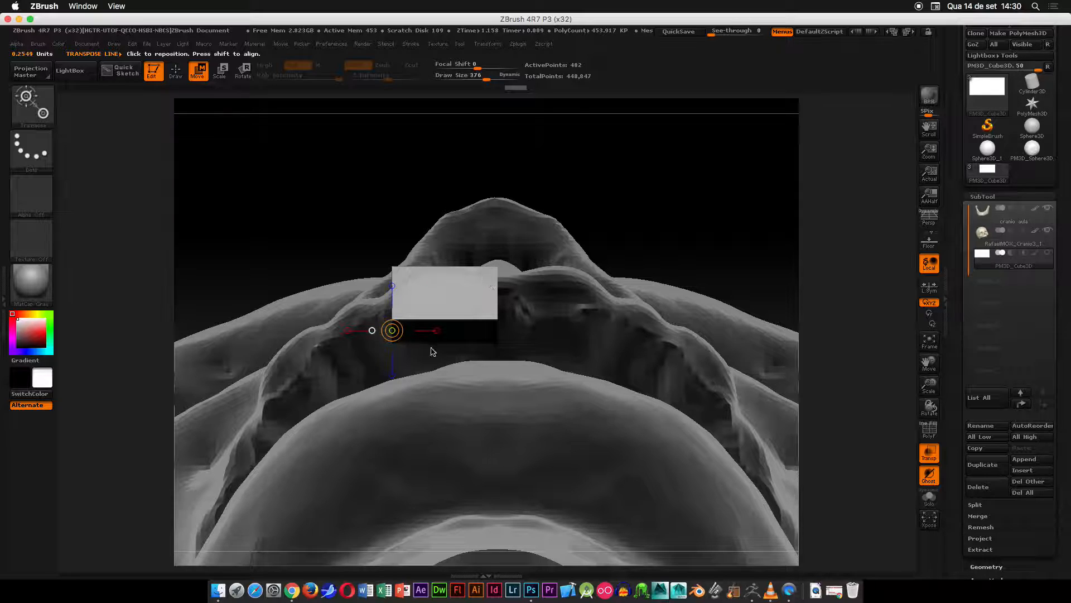
{"action": "left_click", "coordinate": [243, 70]}
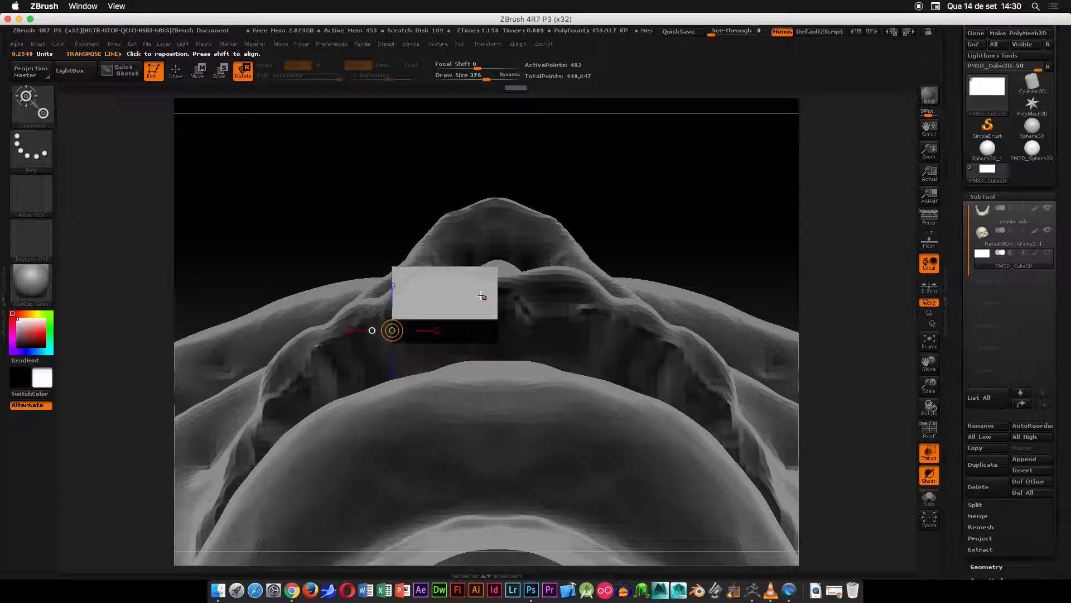
{"action": "left_click_drag", "start_coordinate": [482, 294], "coordinate": [440, 292]}
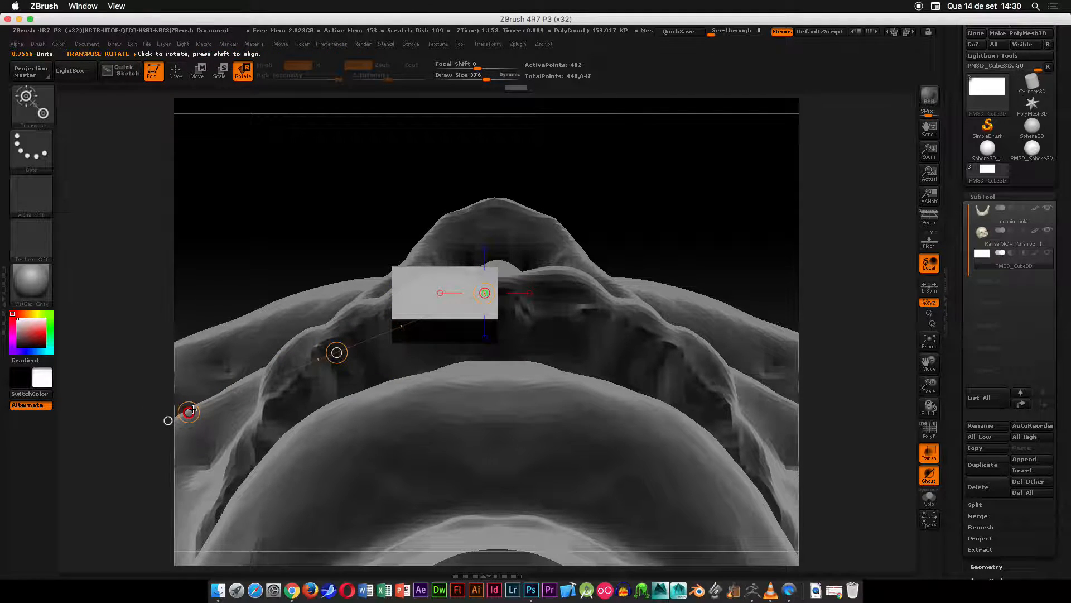
{"action": "left_click_drag", "start_coordinate": [190, 412], "coordinate": [227, 476]}
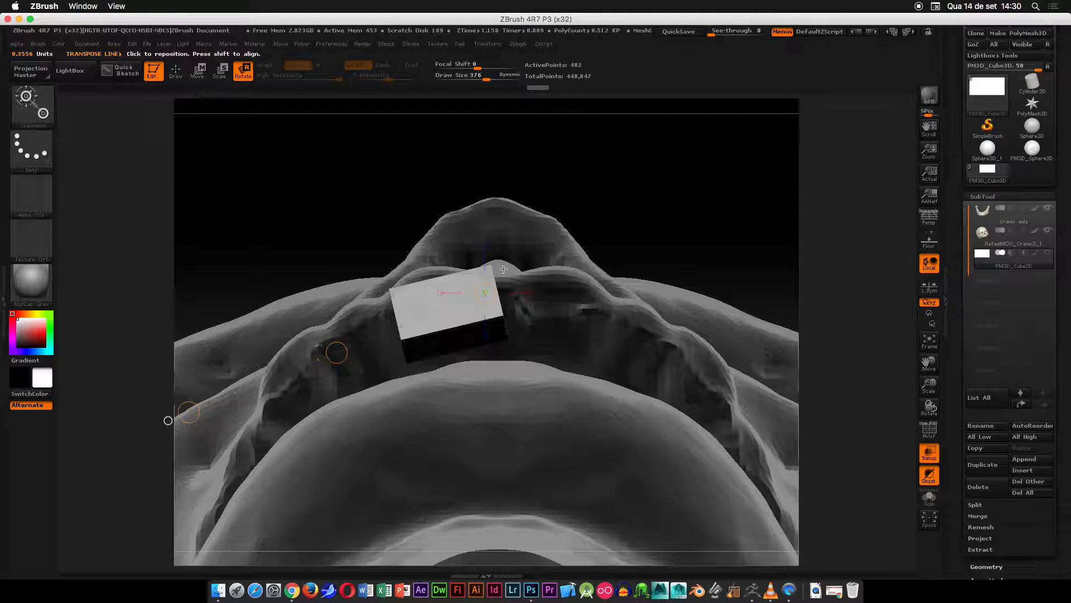
Return to a front view and select the ClayBuildup sculpting brush for the block
{"action": "mouse_move", "coordinate": [698, 179]}
{"action": "left_mouse_down"}
{"action": "mouse_move", "coordinate": [703, 321]}
{"action": "mouse_move", "coordinate": [700, 290]}
{"action": "mouse_move", "coordinate": [691, 313]}
{"action": "mouse_move", "coordinate": [627, 186]}
{"action": "mouse_move", "coordinate": [624, 320]}
{"action": "mouse_move", "coordinate": [598, 301]}
{"action": "mouse_move", "coordinate": [538, 318]}
{"action": "mouse_move", "coordinate": [569, 203]}
{"action": "mouse_move", "coordinate": [612, 213]}
{"action": "mouse_move", "coordinate": [663, 196]}
{"action": "mouse_move", "coordinate": [661, 380]}
{"action": "left_mouse_up"}
{"action": "key", "text": "w"}
{"action": "left_click", "coordinate": [32, 106]}
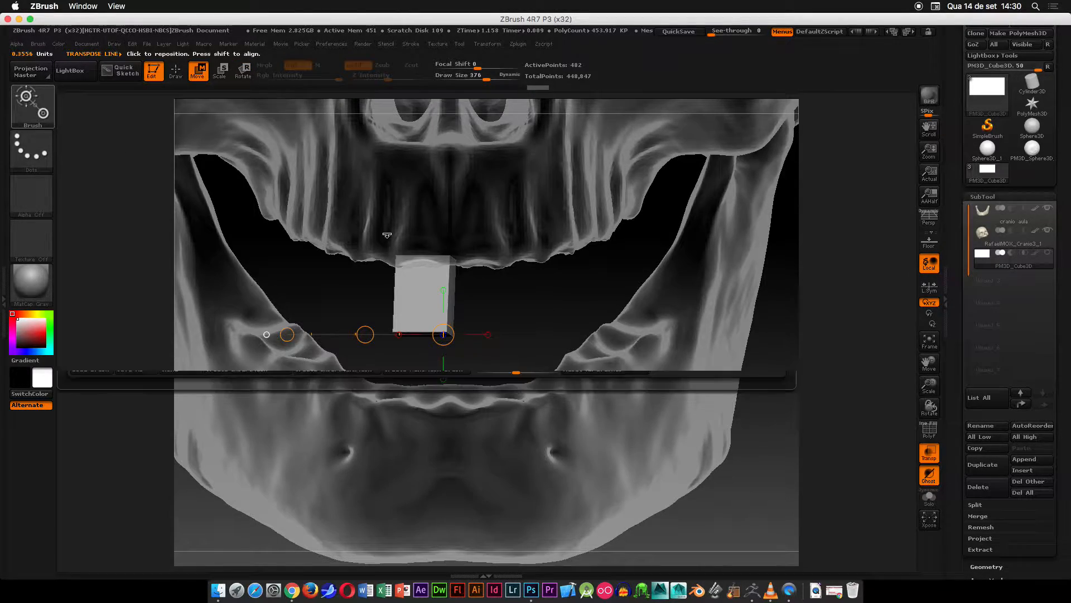
{"action": "left_click", "coordinate": [134, 117]}
{"action": "left_click", "coordinate": [31, 106]}
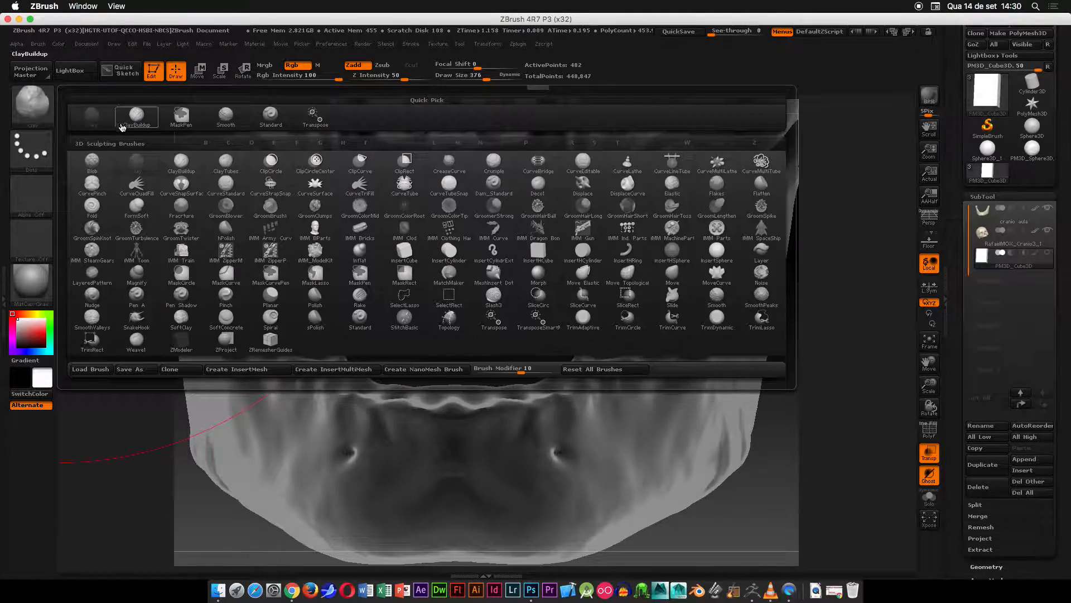
{"action": "left_click", "coordinate": [152, 118]}
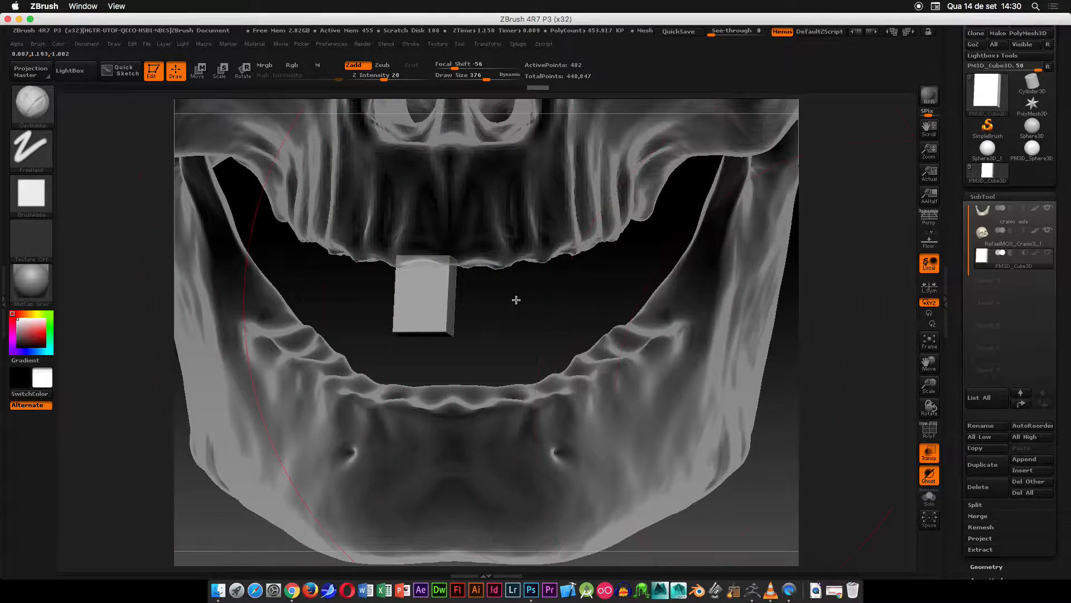
Reduce the draw size to 58 and smooth the block's edges and corners into a rounded tooth shape
{"action": "key", "text": "space"}
{"action": "mouse_move", "coordinate": [453, 316]}
{"action": "left_mouse_down"}
{"action": "mouse_move", "coordinate": [424, 304]}
{"action": "mouse_move", "coordinate": [440, 312]}
{"action": "mouse_move", "coordinate": [575, 291]}
{"action": "left_mouse_up"}
{"action": "key", "text": "space"}
{"action": "mouse_move", "coordinate": [469, 285]}
{"action": "left_mouse_down"}
{"action": "mouse_move", "coordinate": [459, 285]}
{"action": "mouse_move", "coordinate": [481, 268]}
{"action": "mouse_move", "coordinate": [450, 255]}
{"action": "left_mouse_up"}
{"action": "key", "text": "space"}
Select the Move brush and reshape the rounded block from the front and side into a fuller tooth form
{"action": "left_click", "coordinate": [31, 102]}
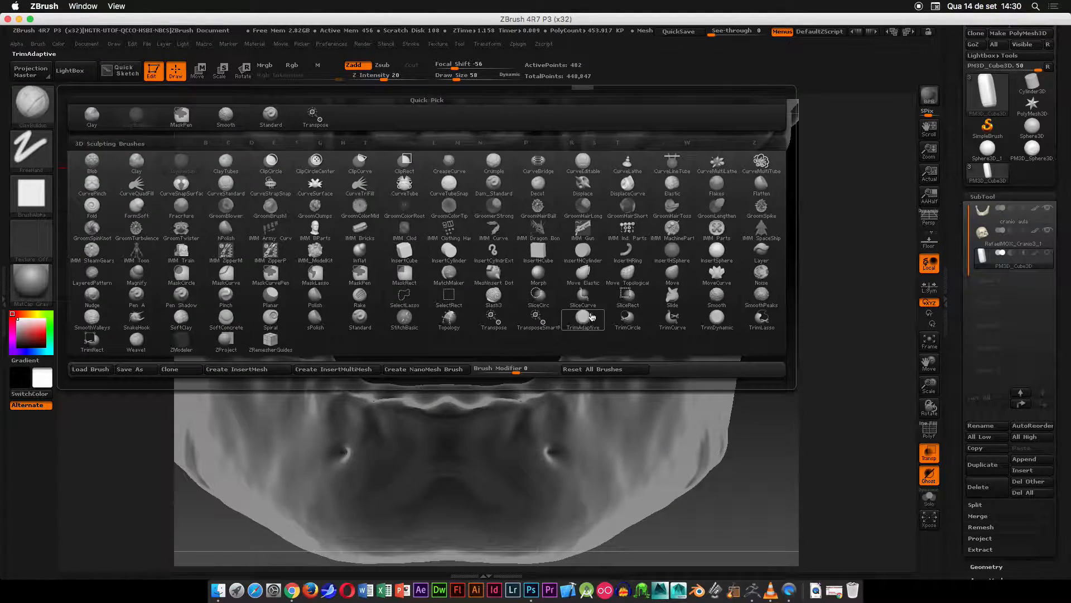
{"action": "left_click", "coordinate": [628, 274]}
{"action": "key", "text": "b"}
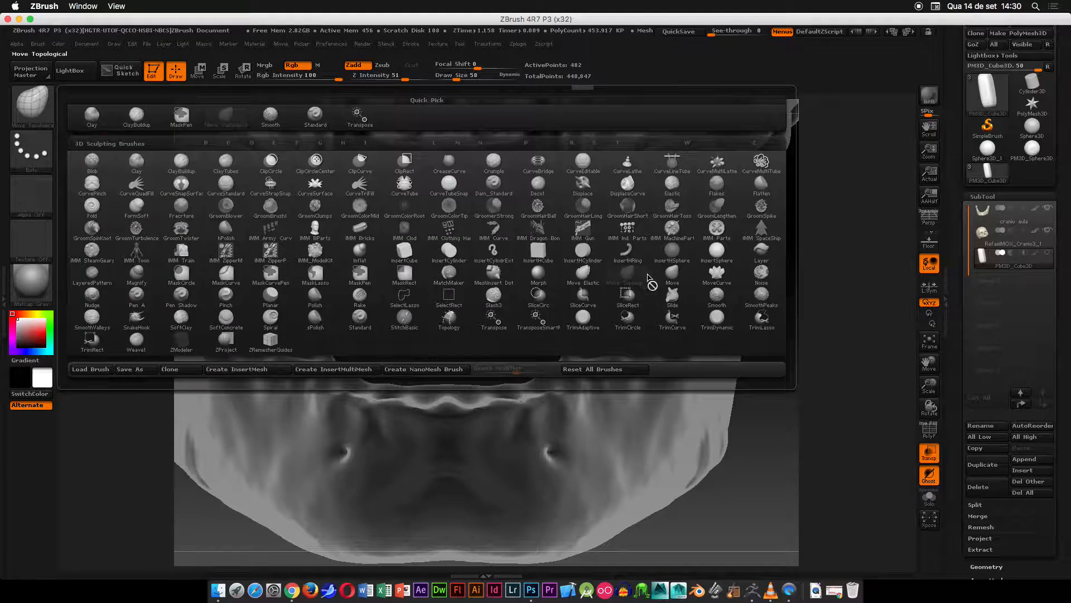
{"action": "left_click", "coordinate": [672, 274]}
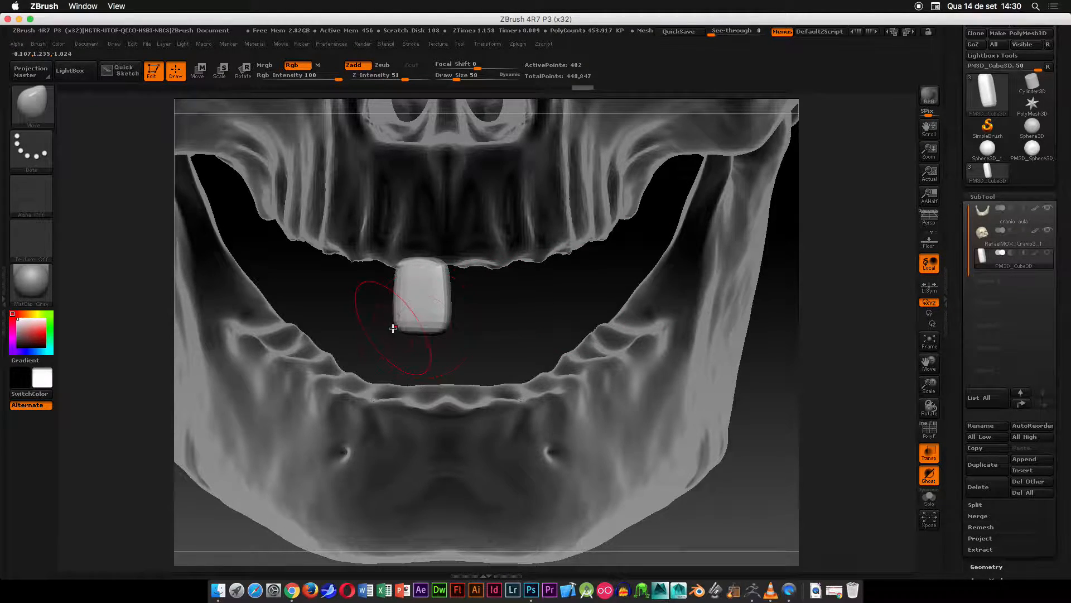
{"action": "mouse_move", "coordinate": [438, 270]}
{"action": "left_mouse_down"}
{"action": "mouse_move", "coordinate": [481, 296]}
{"action": "mouse_move", "coordinate": [446, 286]}
{"action": "left_mouse_up"}
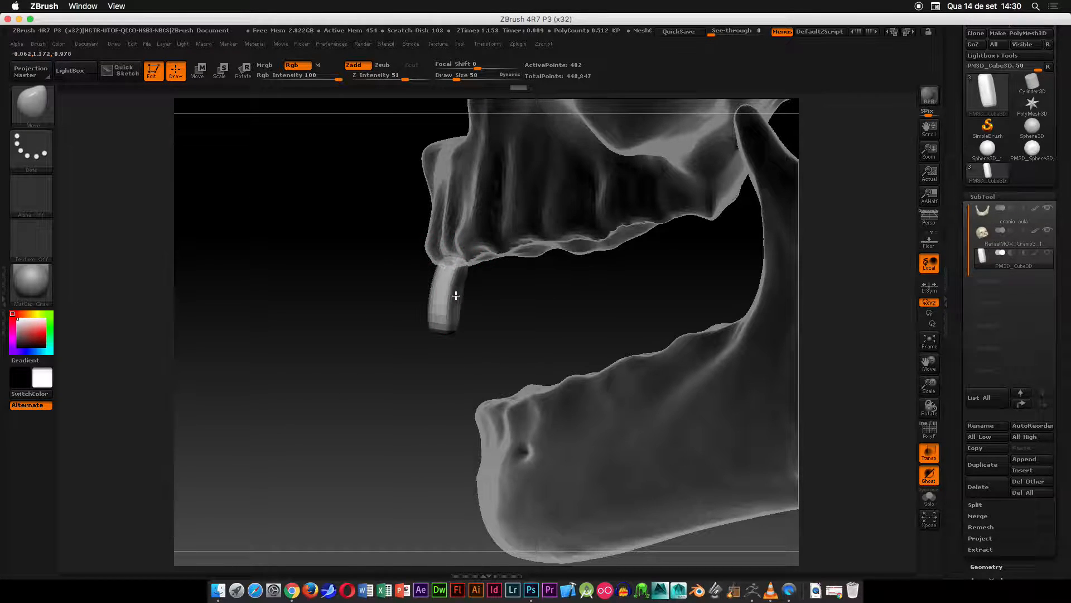
{"action": "left_click_drag", "start_coordinate": [357, 345], "coordinate": [402, 347]}
{"action": "mouse_move", "coordinate": [483, 301]}
{"action": "left_mouse_down"}
{"action": "mouse_move", "coordinate": [529, 288]}
{"action": "mouse_move", "coordinate": [500, 344]}
{"action": "left_mouse_up"}
{"action": "key", "text": "shift"}
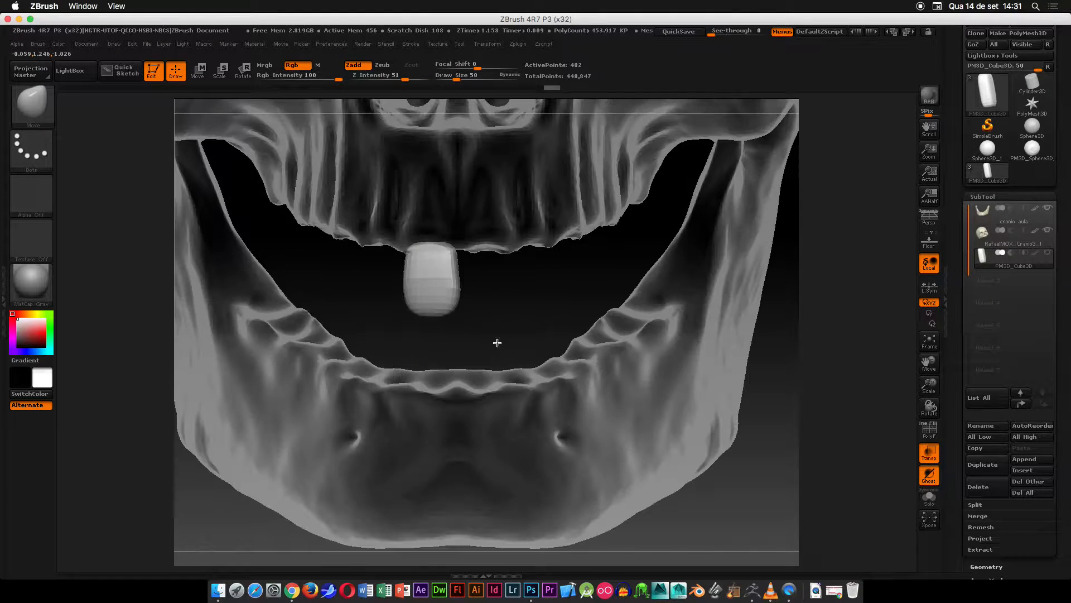
Reduce the draw size to 27 and pull the tooth's lower corners outward to widen its biting edge
{"action": "key", "text": "space"}
{"action": "left_click", "coordinate": [448, 311]}
{"action": "mouse_move", "coordinate": [448, 311]}
{"action": "left_mouse_down"}
{"action": "mouse_move", "coordinate": [459, 310]}
{"action": "mouse_move", "coordinate": [406, 314]}
{"action": "left_mouse_up"}
{"action": "key", "text": "space"}
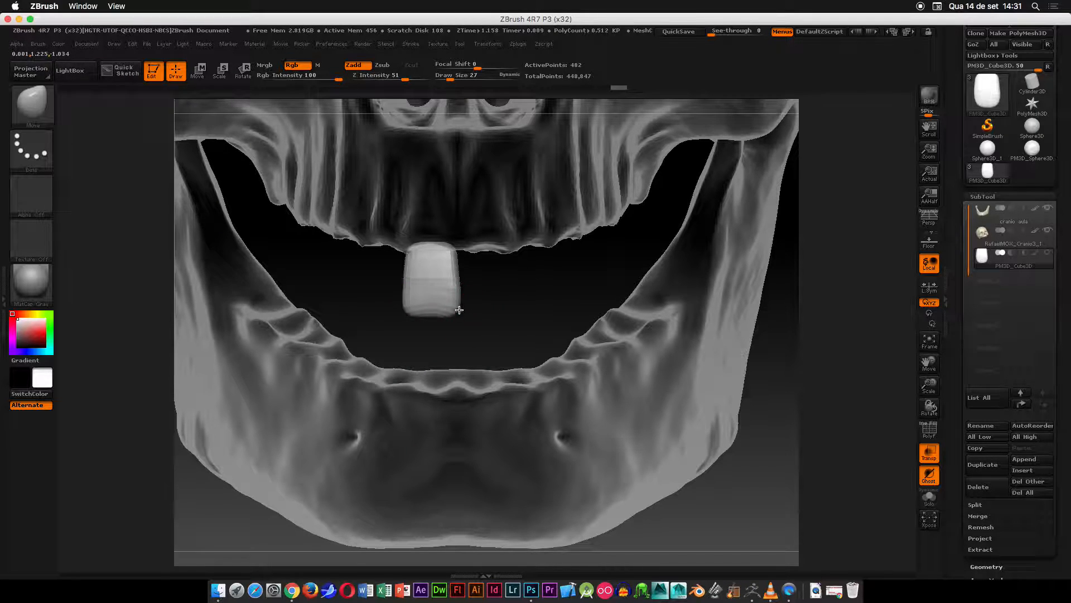
{"action": "left_click_drag", "start_coordinate": [526, 289], "coordinate": [765, 342]}
Duplicate the front tooth subtool and move the copy sideways along the arch, beside the original tooth
{"action": "left_click", "coordinate": [983, 464]}
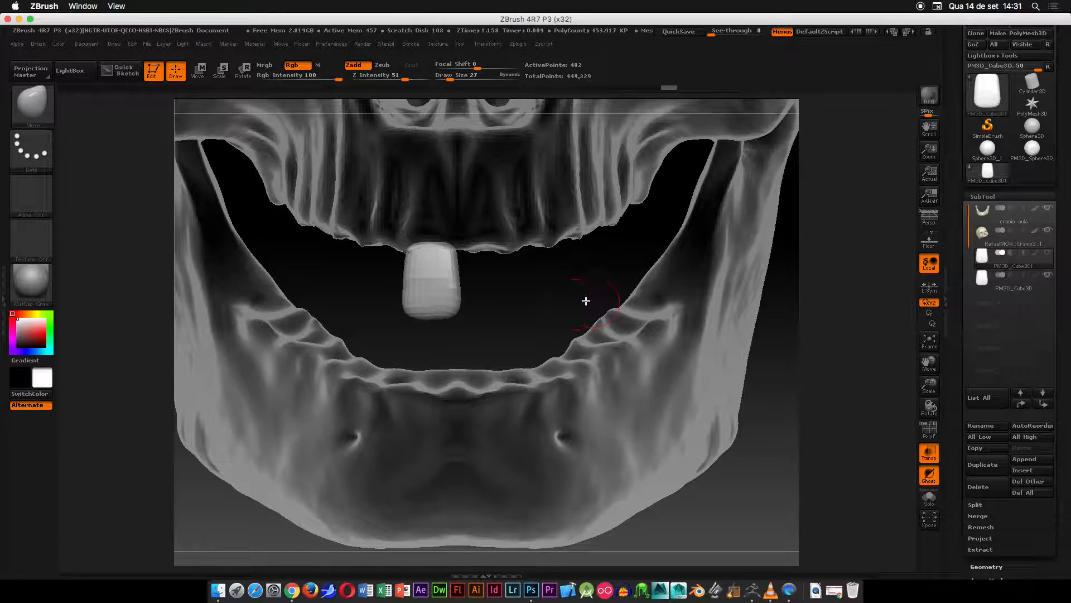
{"action": "key", "text": "w"}
{"action": "left_click_drag", "start_coordinate": [557, 300], "coordinate": [627, 293]}
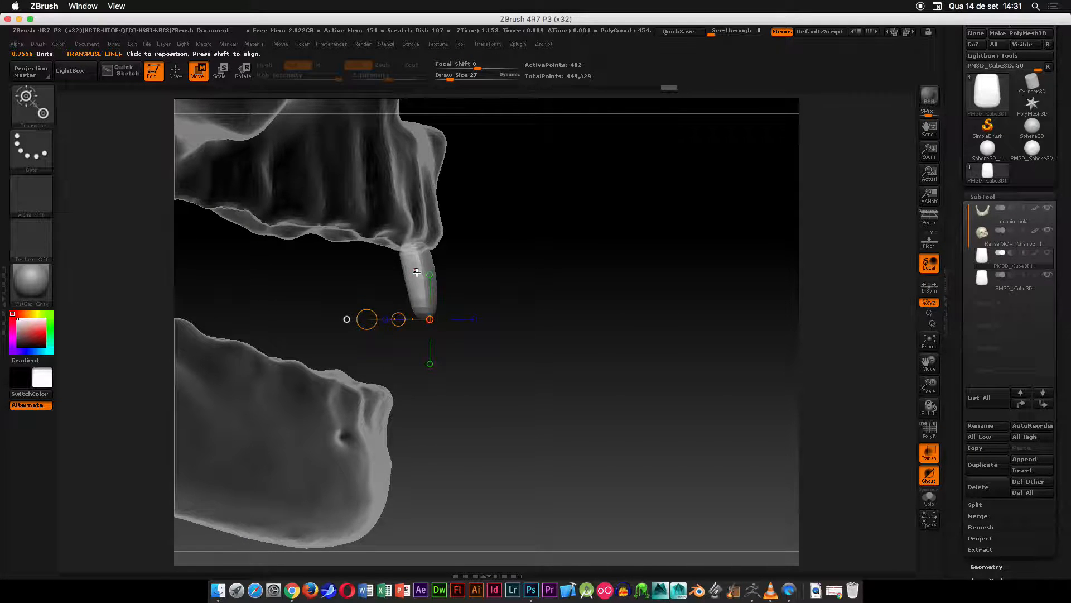
{"action": "left_click_drag", "start_coordinate": [555, 270], "coordinate": [437, 252]}
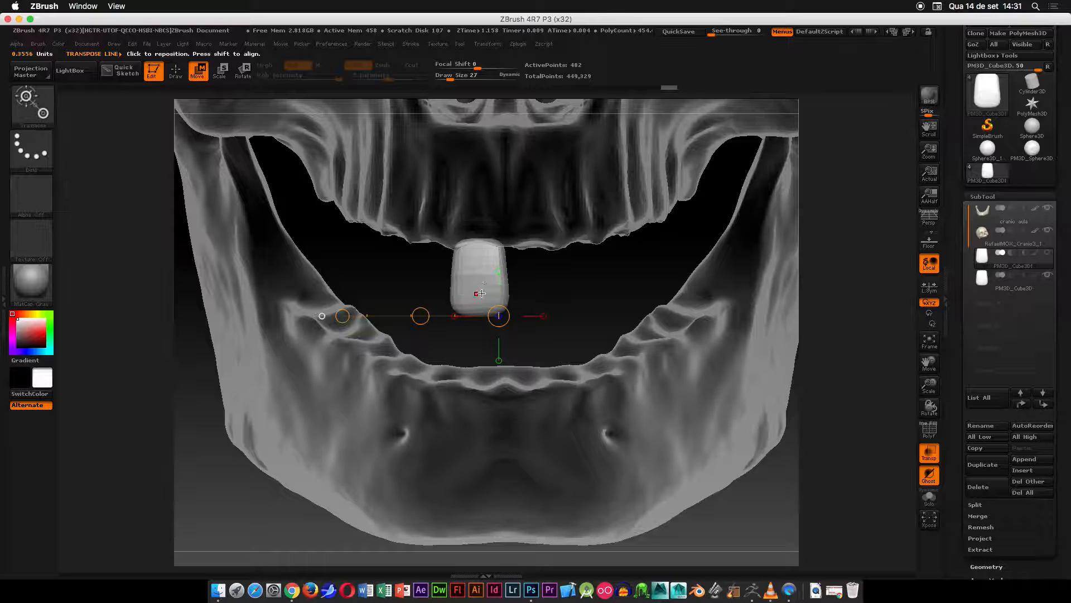
{"action": "left_click", "coordinate": [454, 315]}
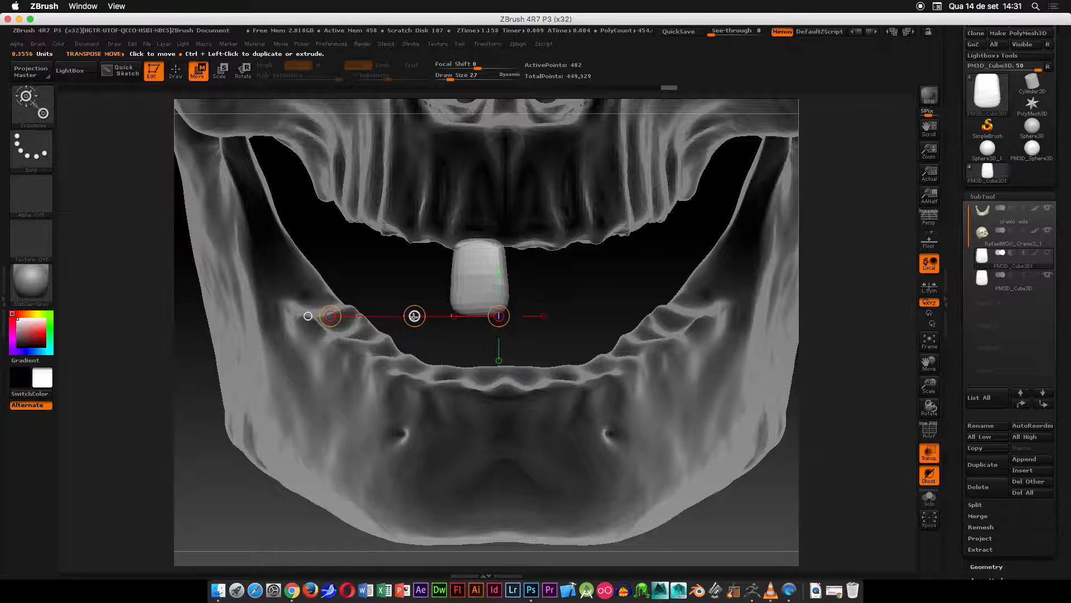
{"action": "left_click_drag", "start_coordinate": [415, 316], "coordinate": [357, 321]}
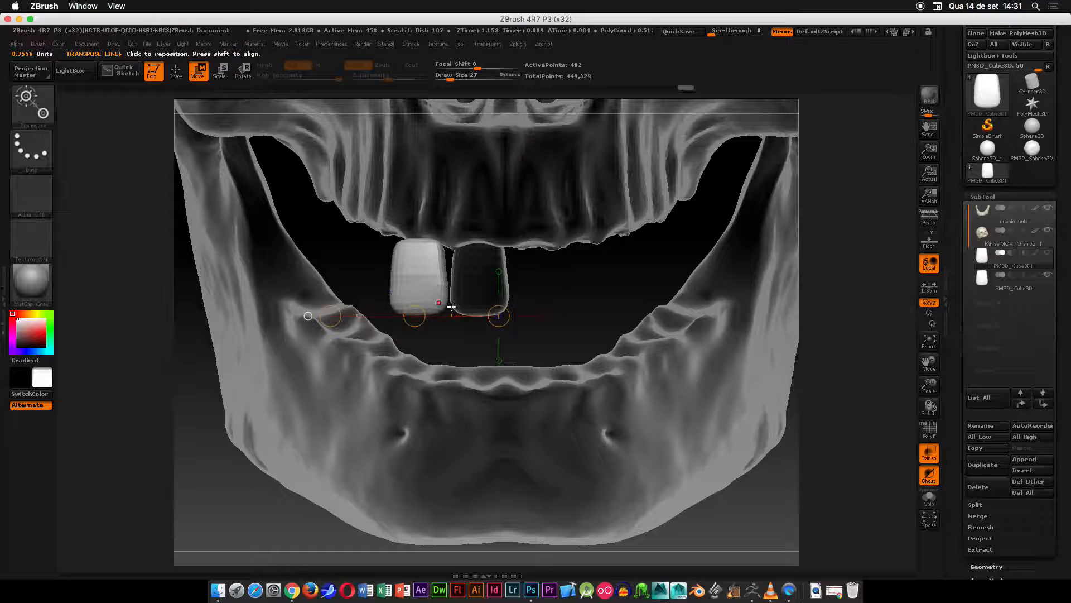
Tilt the tooth copy slightly in the front view and shift it back against the original tooth
{"action": "mouse_move", "coordinate": [438, 247]}
{"action": "left_mouse_down"}
{"action": "mouse_move", "coordinate": [357, 332]}
{"action": "mouse_move", "coordinate": [305, 352]}
{"action": "mouse_move", "coordinate": [335, 341]}
{"action": "mouse_move", "coordinate": [347, 319]}
{"action": "left_mouse_up"}
{"action": "key", "text": "r"}
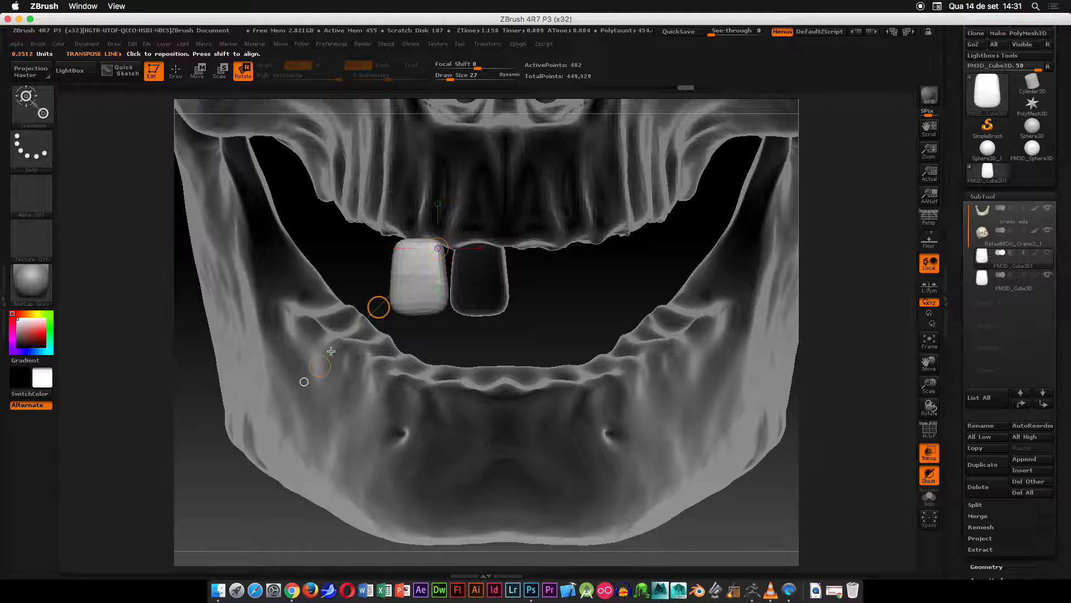
{"action": "mouse_move", "coordinate": [320, 366]}
{"action": "left_mouse_down"}
{"action": "mouse_move", "coordinate": [295, 340]}
{"action": "mouse_move", "coordinate": [301, 368]}
{"action": "left_mouse_up"}
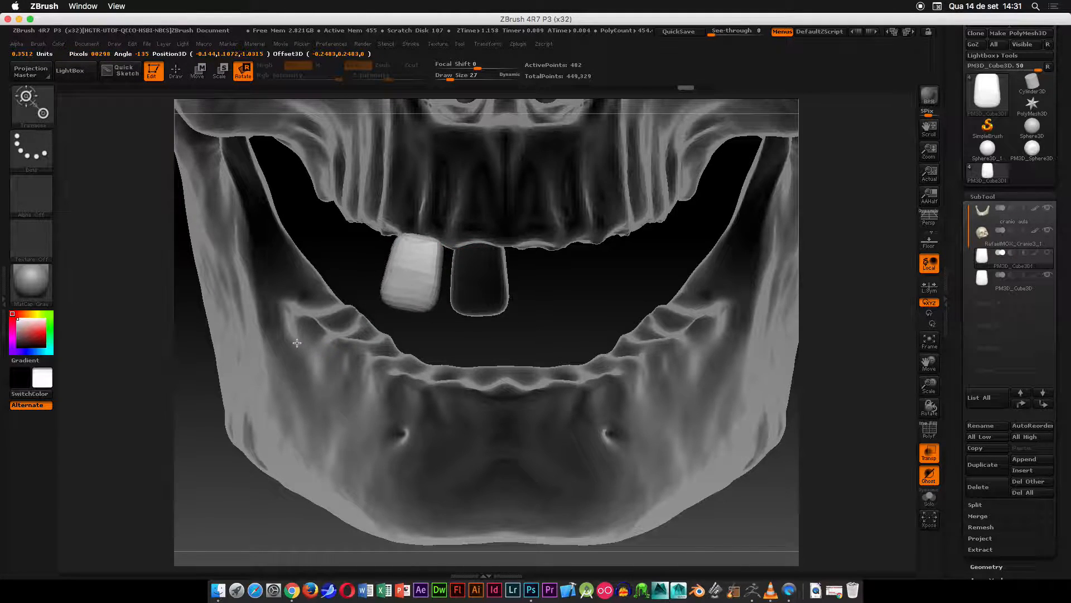
{"action": "key", "text": "w"}
{"action": "mouse_move", "coordinate": [379, 307]}
{"action": "left_mouse_down"}
{"action": "mouse_move", "coordinate": [390, 306]}
{"action": "mouse_move", "coordinate": [386, 316]}
{"action": "left_mouse_up"}
Scale the tooth copy down a little and adjust its position along a vertical transpose line at the gum edge
{"action": "key", "text": "r"}
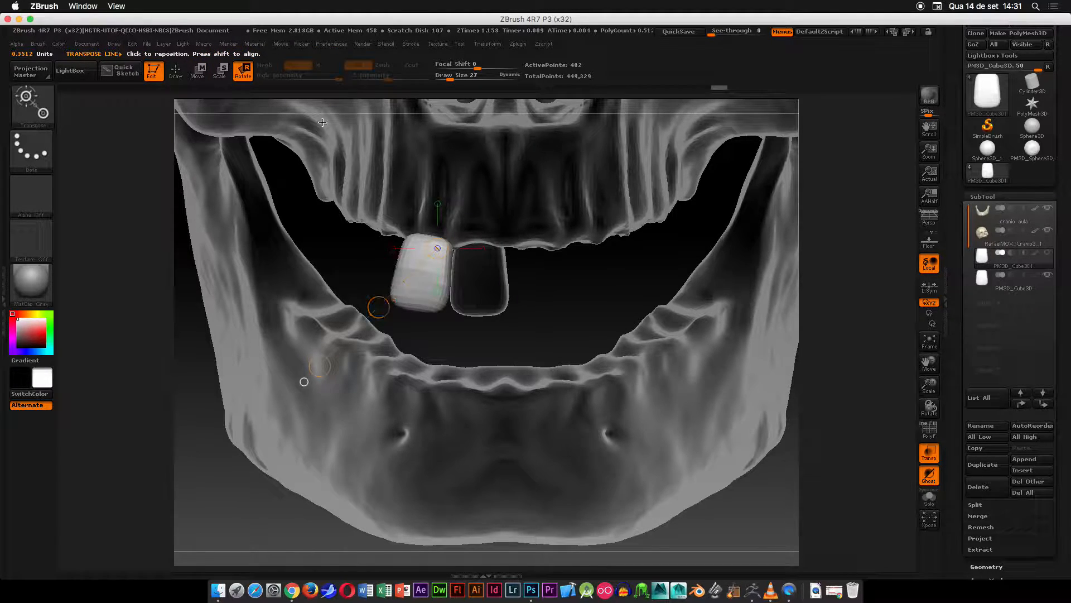
{"action": "key", "text": "e"}
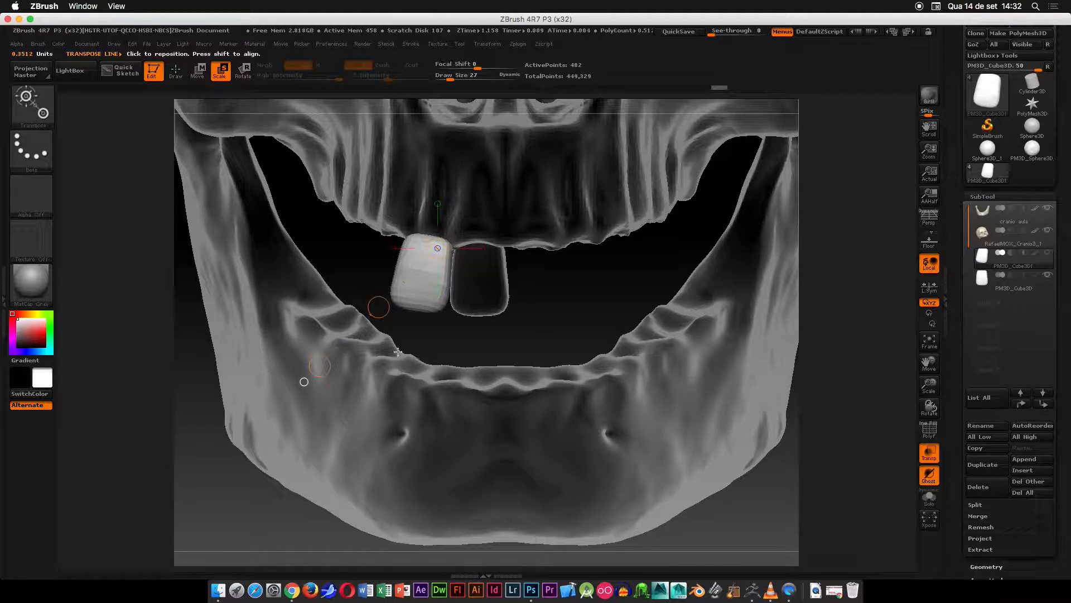
{"action": "mouse_move", "coordinate": [319, 366]}
{"action": "left_mouse_down"}
{"action": "mouse_move", "coordinate": [336, 353]}
{"action": "mouse_move", "coordinate": [310, 374]}
{"action": "mouse_move", "coordinate": [333, 359]}
{"action": "left_mouse_up"}
{"action": "key", "text": "w"}
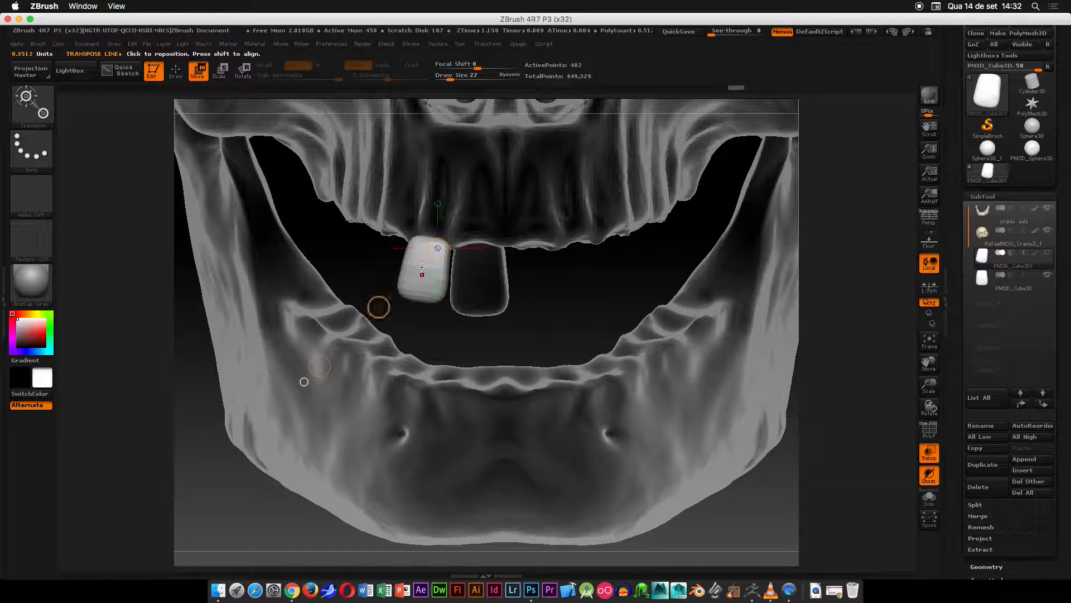
{"action": "left_click", "coordinate": [439, 291]}
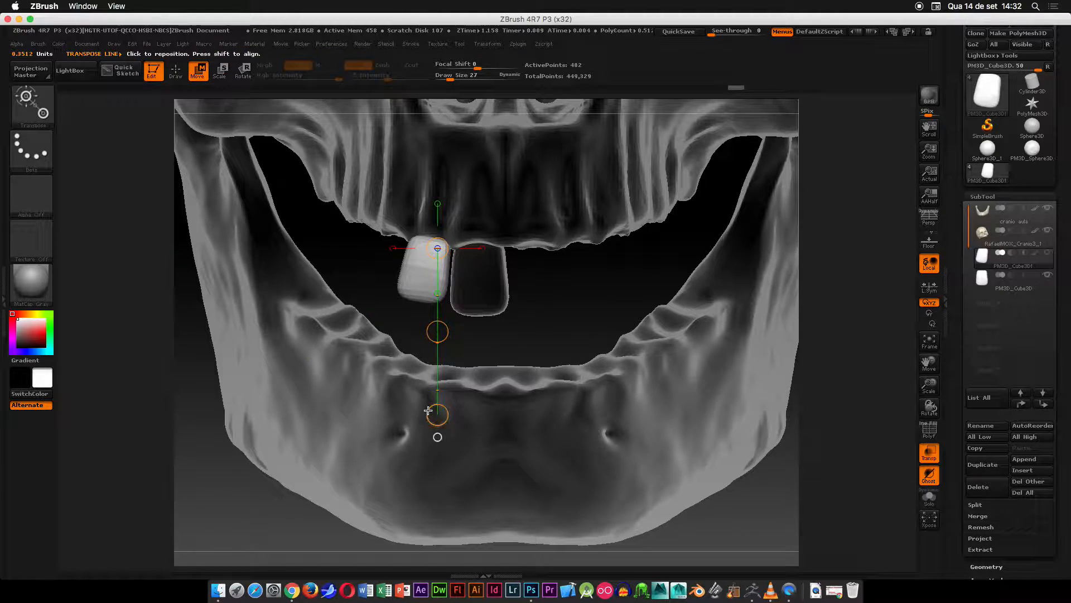
{"action": "mouse_move", "coordinate": [439, 414]}
{"action": "left_mouse_down"}
{"action": "mouse_move", "coordinate": [443, 430]}
{"action": "mouse_move", "coordinate": [444, 406]}
{"action": "left_mouse_up"}
{"action": "left_click_drag", "start_coordinate": [437, 330], "coordinate": [439, 330]}
View the jaw from below and rotate the tooth copy to follow the curve of the dental arch
{"action": "left_click_drag", "start_coordinate": [599, 269], "coordinate": [610, 273]}
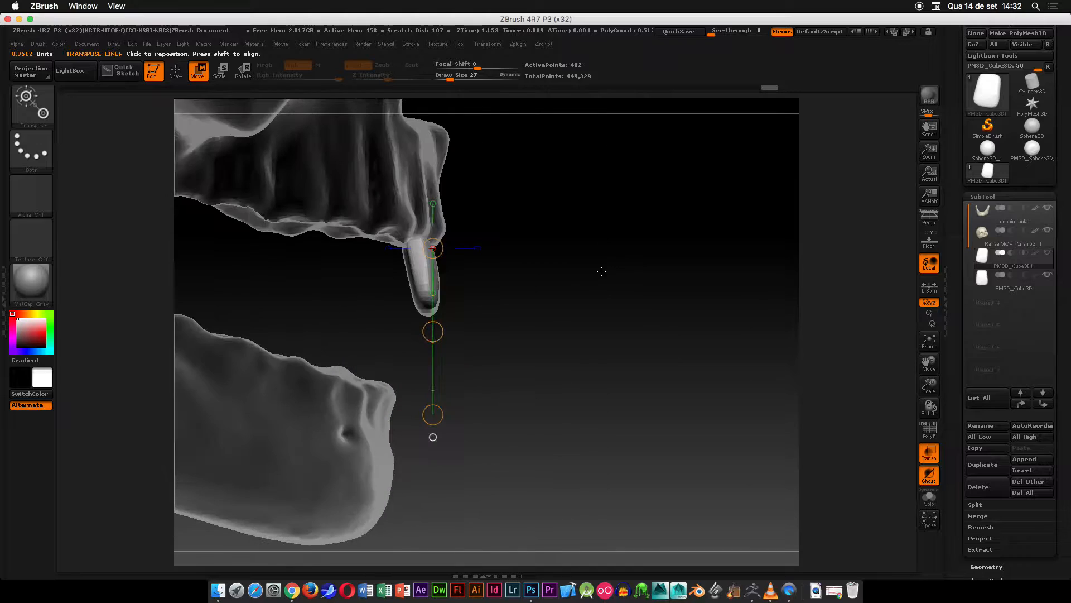
{"action": "left_click_drag", "start_coordinate": [524, 316], "coordinate": [543, 289], "text": "alt"}
{"action": "left_click_drag", "start_coordinate": [452, 306], "coordinate": [538, 251]}
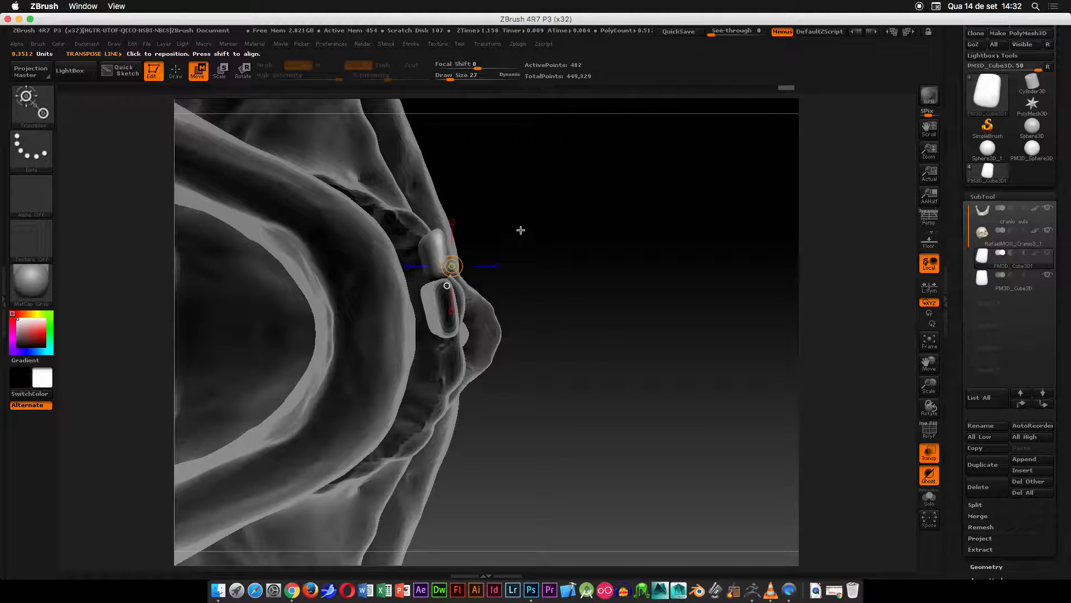
{"action": "left_click", "coordinate": [452, 311]}
{"action": "mouse_move", "coordinate": [426, 245]}
{"action": "left_mouse_down"}
{"action": "mouse_move", "coordinate": [466, 489]}
{"action": "mouse_move", "coordinate": [528, 444]}
{"action": "mouse_move", "coordinate": [528, 419]}
{"action": "left_mouse_up"}
{"action": "key", "text": "r"}
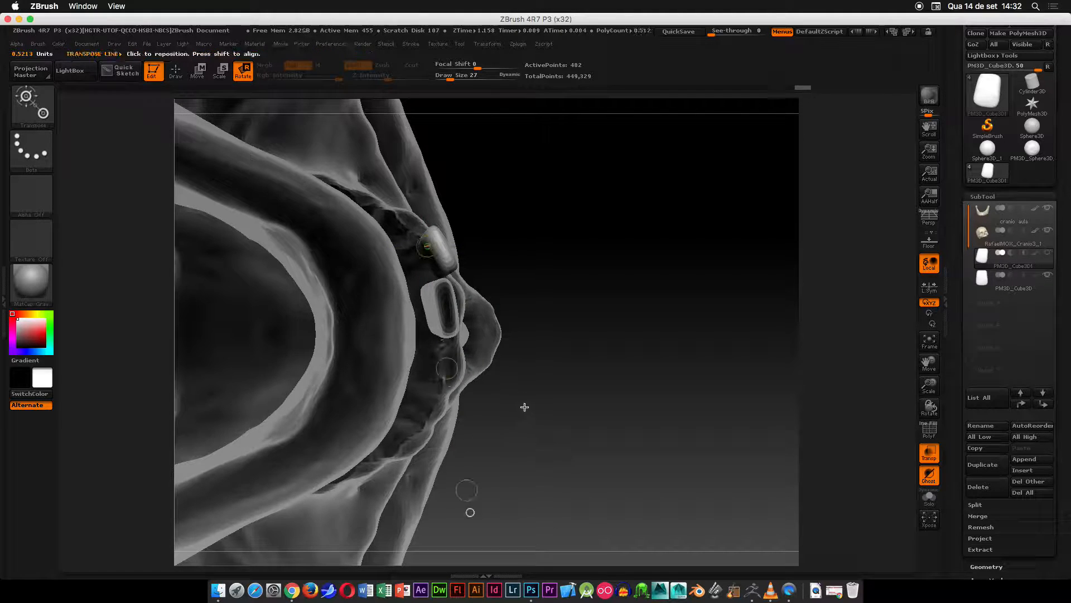
Move the rotated tooth copy diagonally inward onto the dental arch along a new transpose line
{"action": "key", "text": "w"}
{"action": "left_click_drag", "start_coordinate": [446, 256], "coordinate": [226, 393]}
{"action": "left_click_drag", "start_coordinate": [323, 330], "coordinate": [200, 389]}
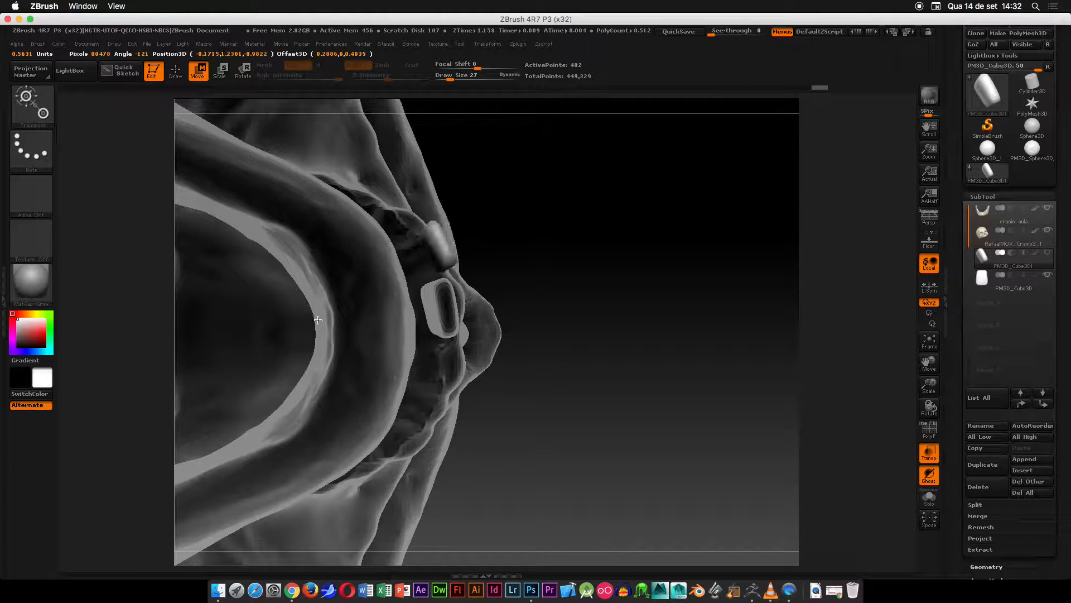
{"action": "left_click_drag", "start_coordinate": [314, 321], "coordinate": [269, 346]}
{"action": "key", "text": "ctrl+z"}
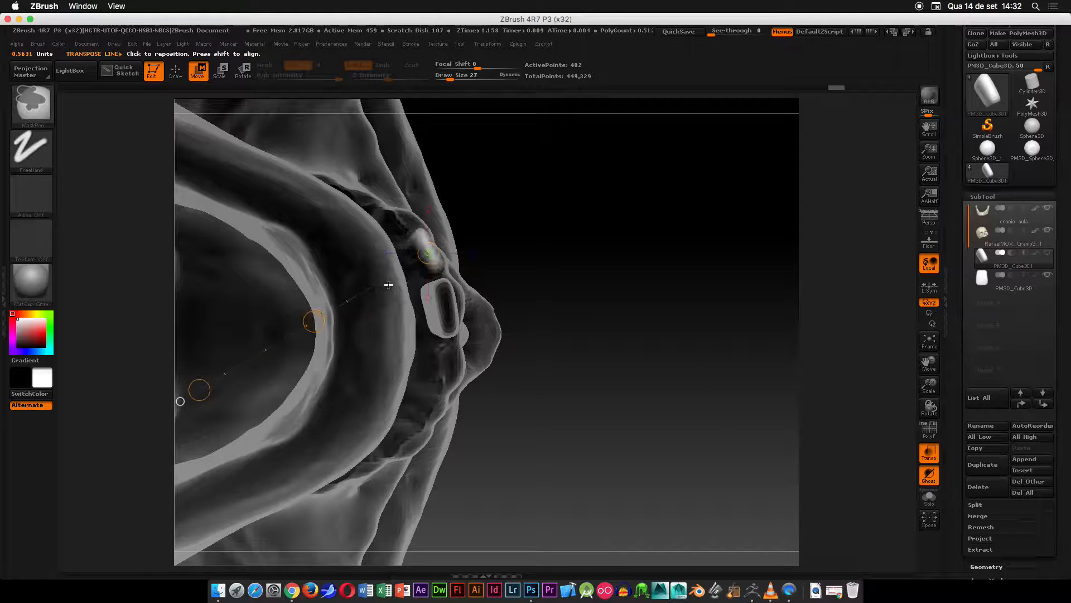
{"action": "left_click_drag", "start_coordinate": [385, 251], "coordinate": [160, 251]}
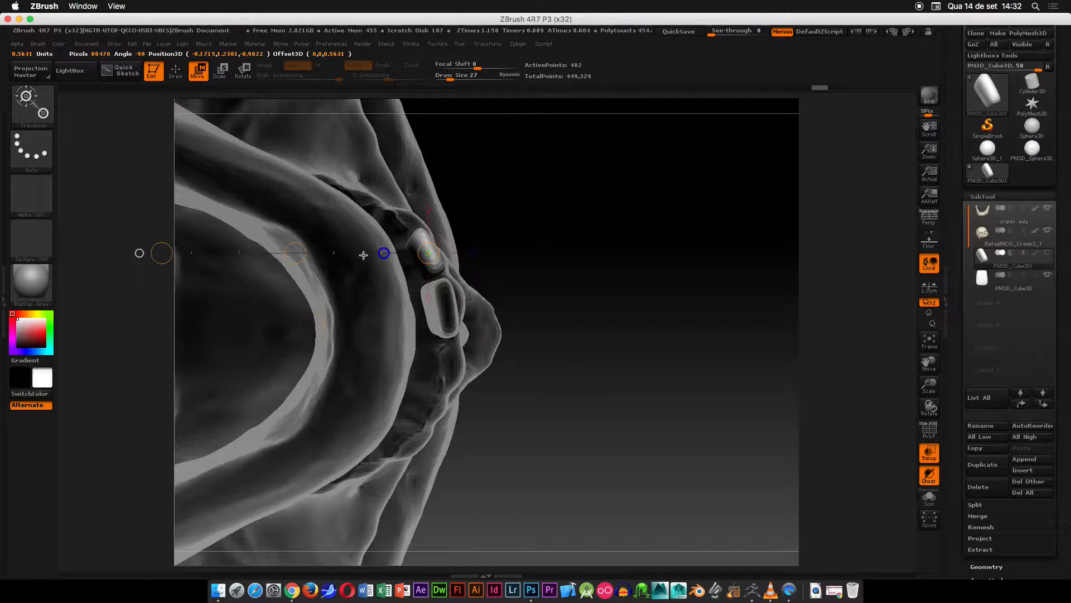
{"action": "left_click_drag", "start_coordinate": [281, 250], "coordinate": [210, 254]}
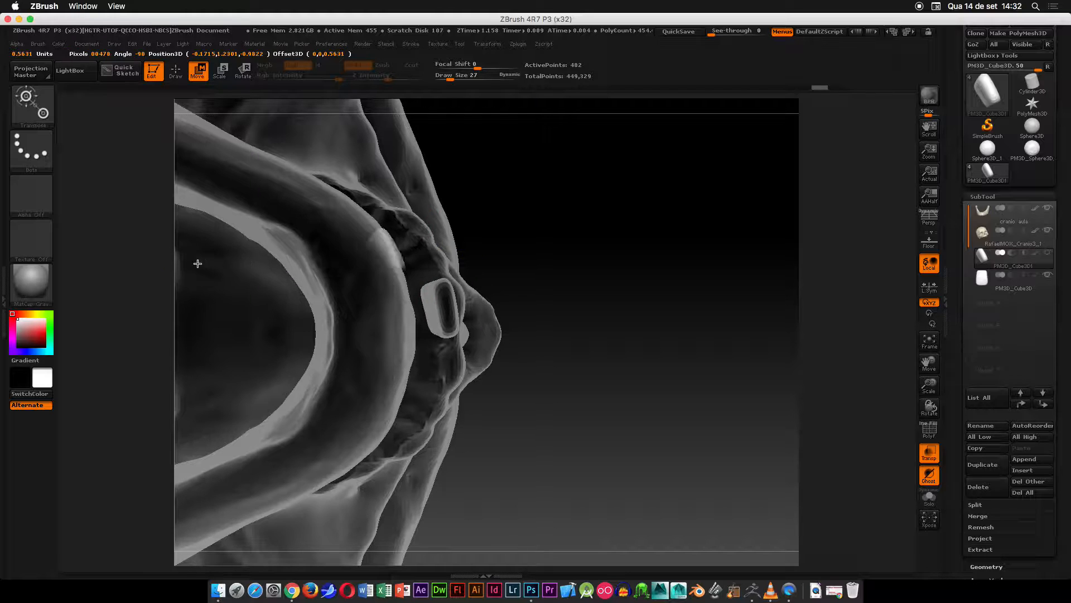
{"action": "key", "text": "ctrl+z"}
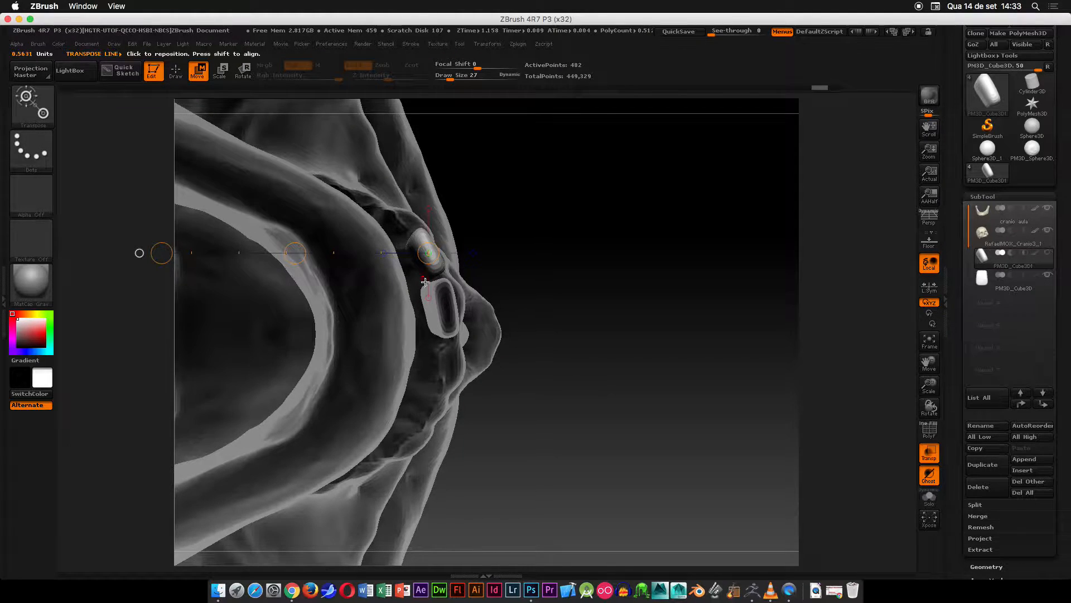
Redraw the diagonal transpose line from the tooth copy and fine-tune its depth on the arch
{"action": "left_click_drag", "start_coordinate": [421, 239], "coordinate": [184, 374]}
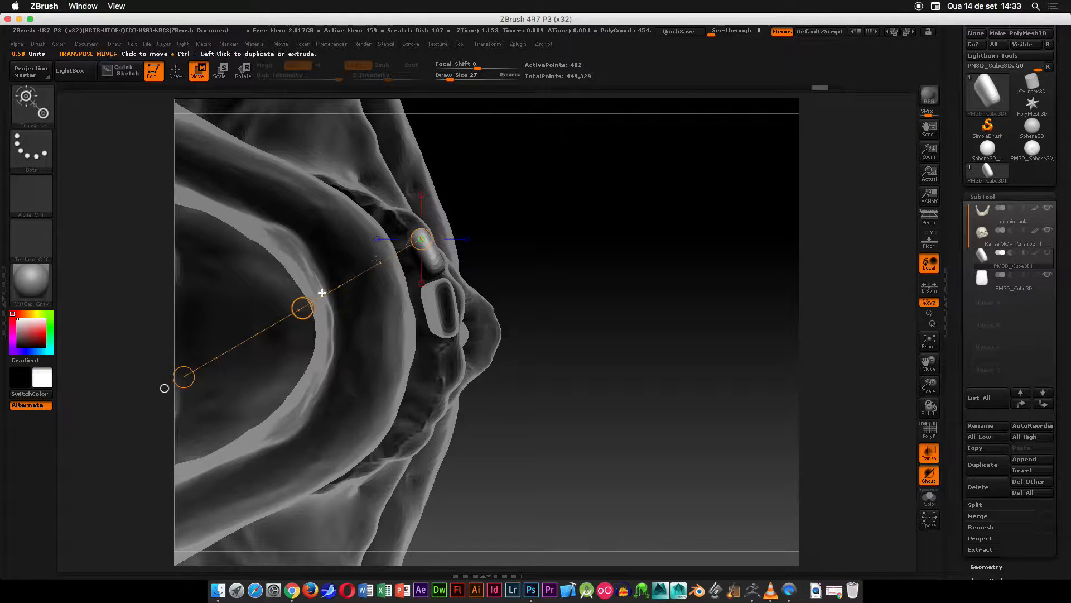
{"action": "left_click_drag", "start_coordinate": [427, 255], "coordinate": [133, 422]}
{"action": "left_click_drag", "start_coordinate": [281, 337], "coordinate": [275, 341]}
{"action": "left_click_drag", "start_coordinate": [276, 341], "coordinate": [285, 340]}
Rotate the tooth copy more upright in the front view and nudge it slightly away from the original tooth
{"action": "left_click_drag", "start_coordinate": [582, 269], "coordinate": [577, 303]}
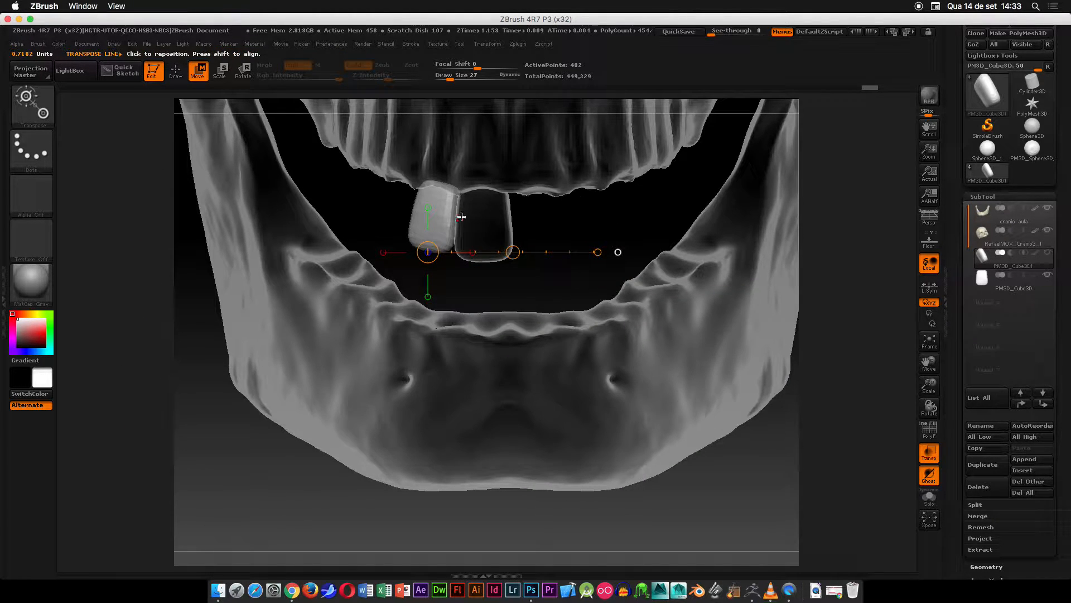
{"action": "mouse_move", "coordinate": [452, 195]}
{"action": "left_mouse_down"}
{"action": "mouse_move", "coordinate": [371, 312]}
{"action": "mouse_move", "coordinate": [387, 326]}
{"action": "left_mouse_up"}
{"action": "key", "text": "r"}
{"action": "key", "text": "w"}
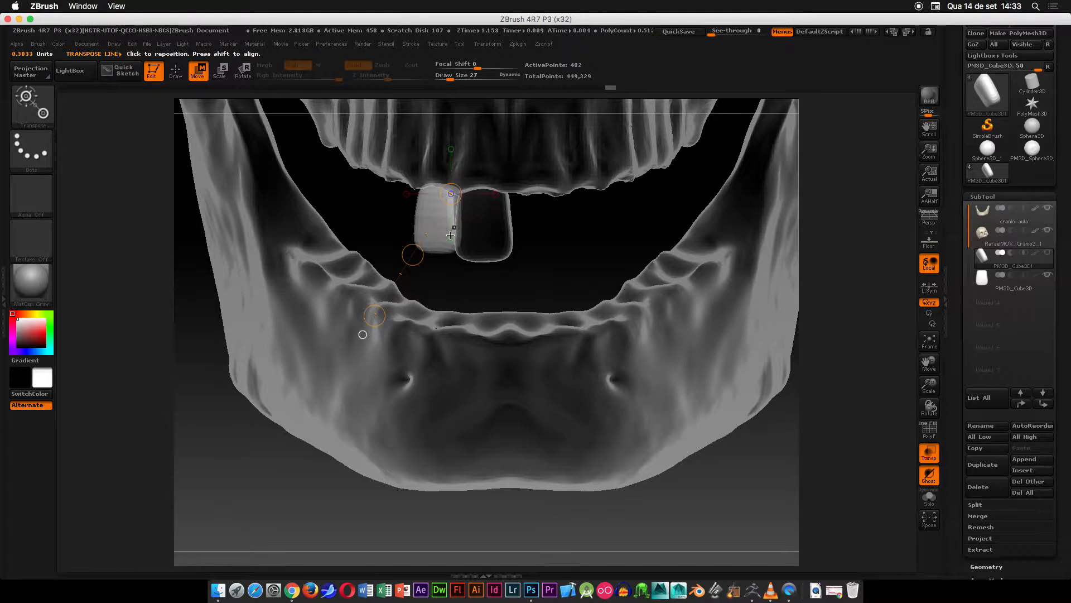
{"action": "left_click_drag", "start_coordinate": [411, 253], "coordinate": [405, 254]}
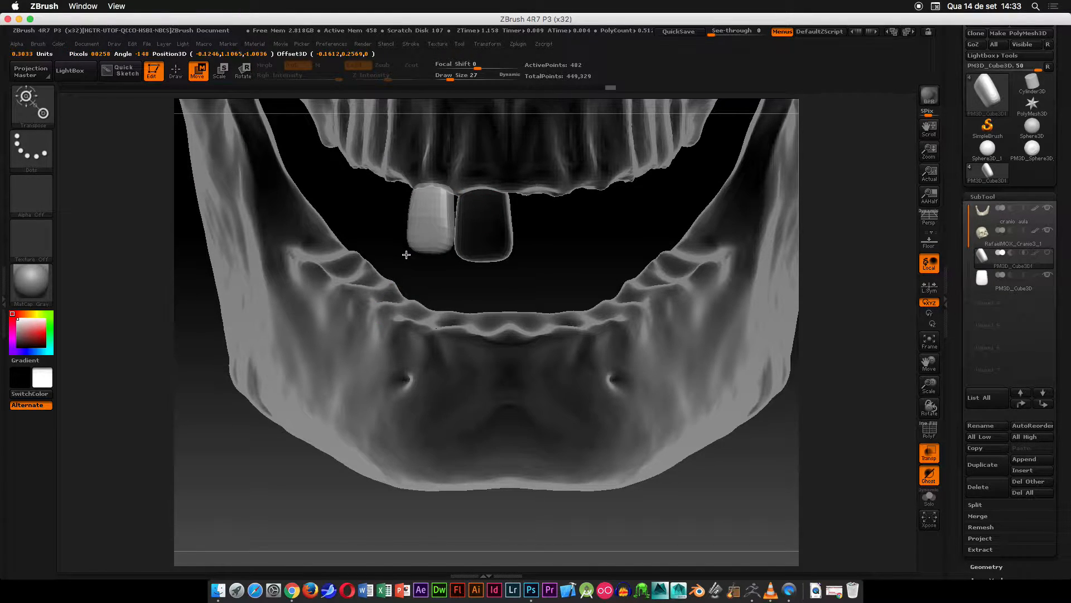
Turn off the transparent display and examine how the two teeth fit the solid skull
{"action": "left_click_drag", "start_coordinate": [584, 232], "coordinate": [608, 232], "text": "shift"}
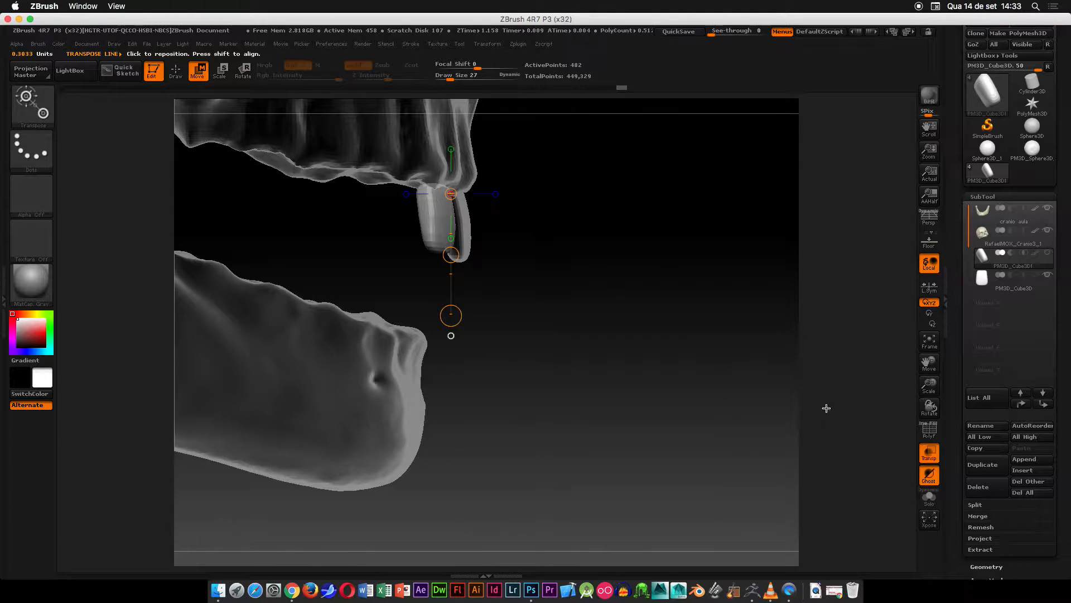
{"action": "left_click", "coordinate": [936, 456]}
{"action": "left_click_drag", "start_coordinate": [639, 285], "coordinate": [585, 280], "text": "shift"}
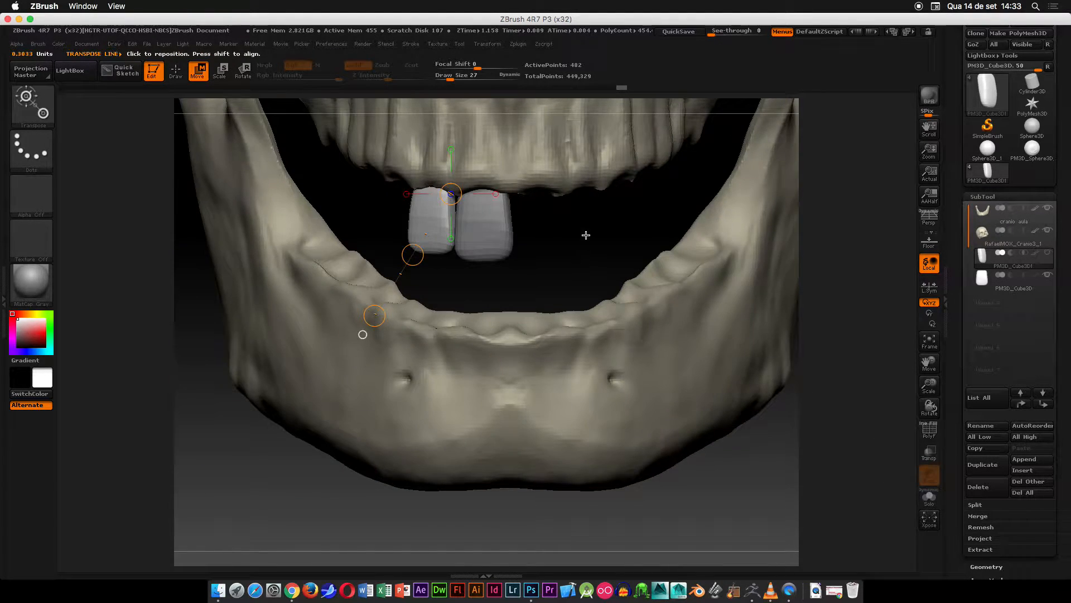
{"action": "key", "text": "f"}
{"action": "left_click_drag", "start_coordinate": [644, 427], "coordinate": [514, 196], "text": "alt"}
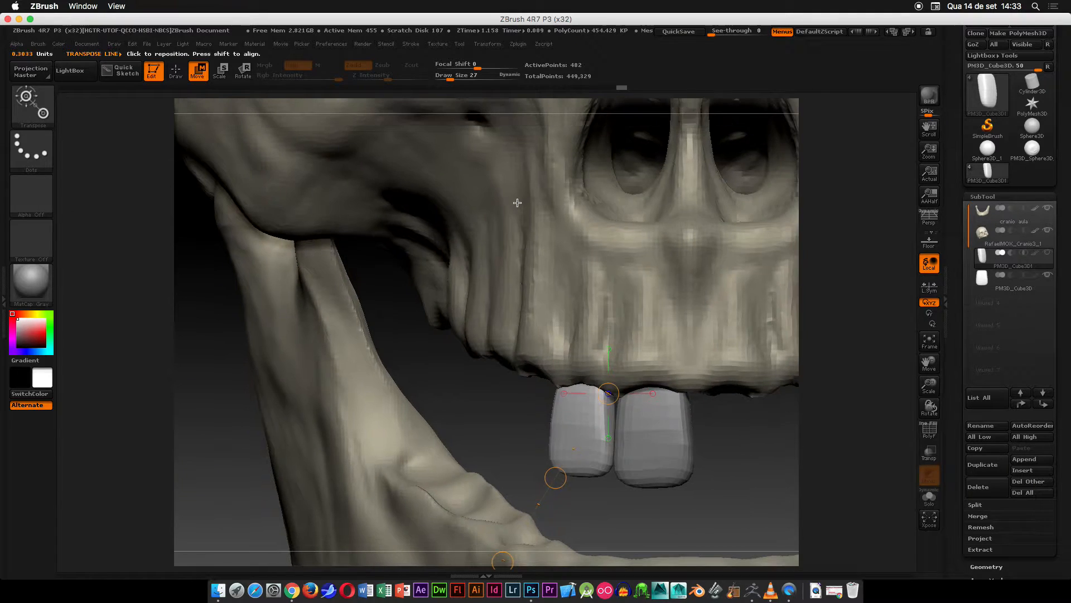
{"action": "left_click_drag", "start_coordinate": [734, 463], "coordinate": [560, 242], "text": "alt"}
{"action": "left_click_drag", "start_coordinate": [573, 366], "coordinate": [631, 265], "text": "alt"}
{"action": "left_click_drag", "start_coordinate": [681, 353], "coordinate": [746, 337], "text": "shift"}
{"action": "left_click_drag", "start_coordinate": [637, 312], "coordinate": [570, 351], "text": "alt"}
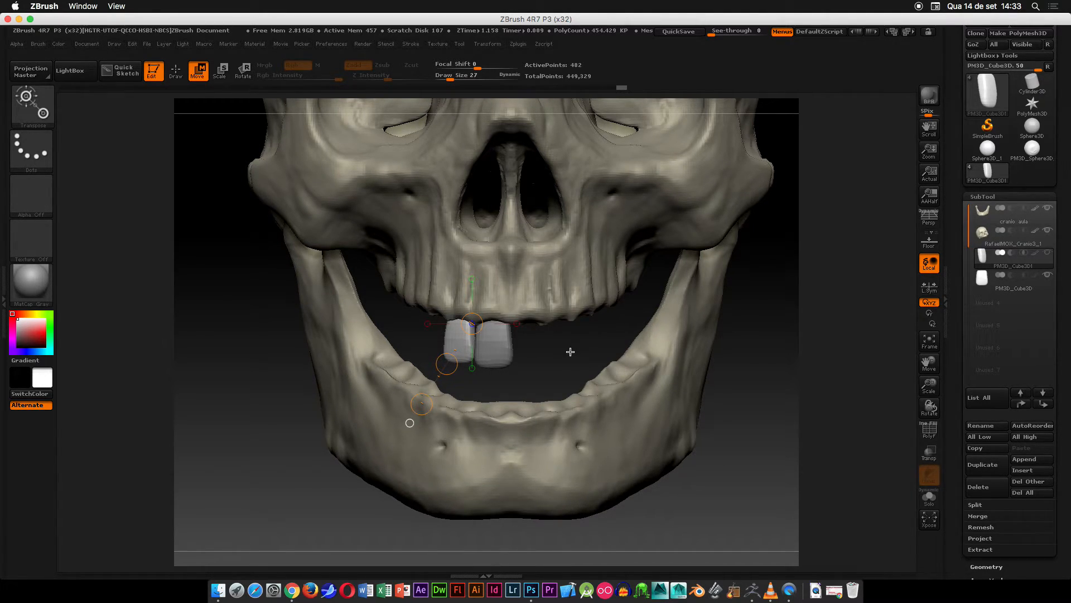
{"action": "left_click_drag", "start_coordinate": [558, 364], "coordinate": [596, 216], "text": "alt"}
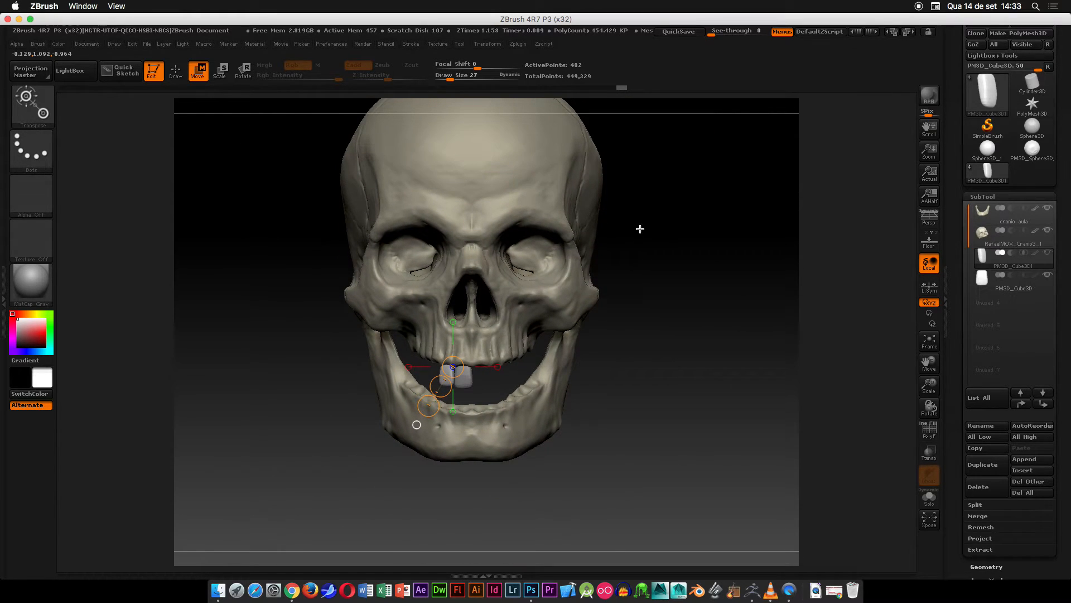